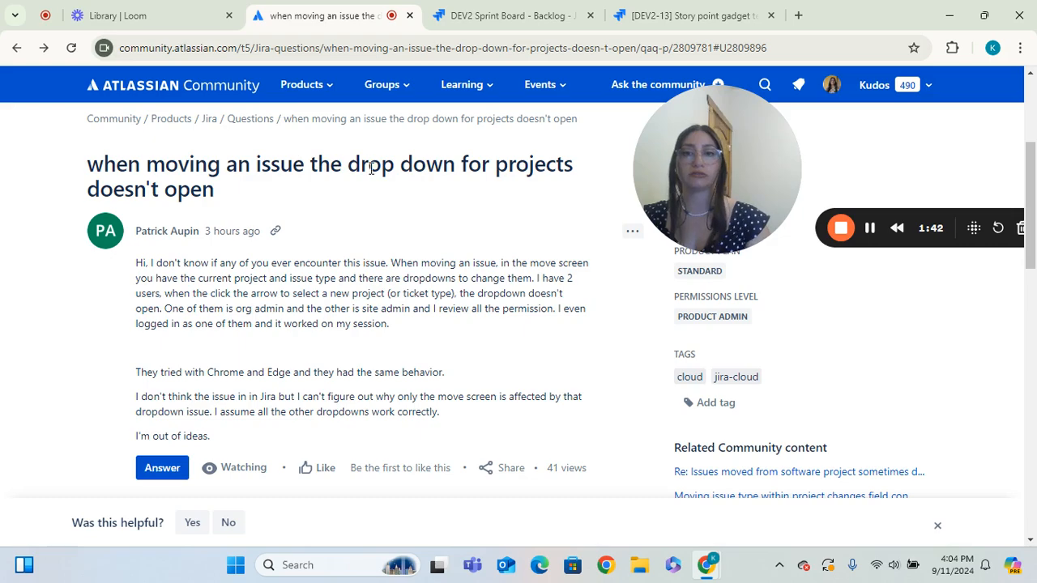
Step: Read the community question about the project dropdown not opening when moving an issue
{"action": "left_click_drag", "start_coordinate": [1032, 173], "coordinate": [1032, 187]}
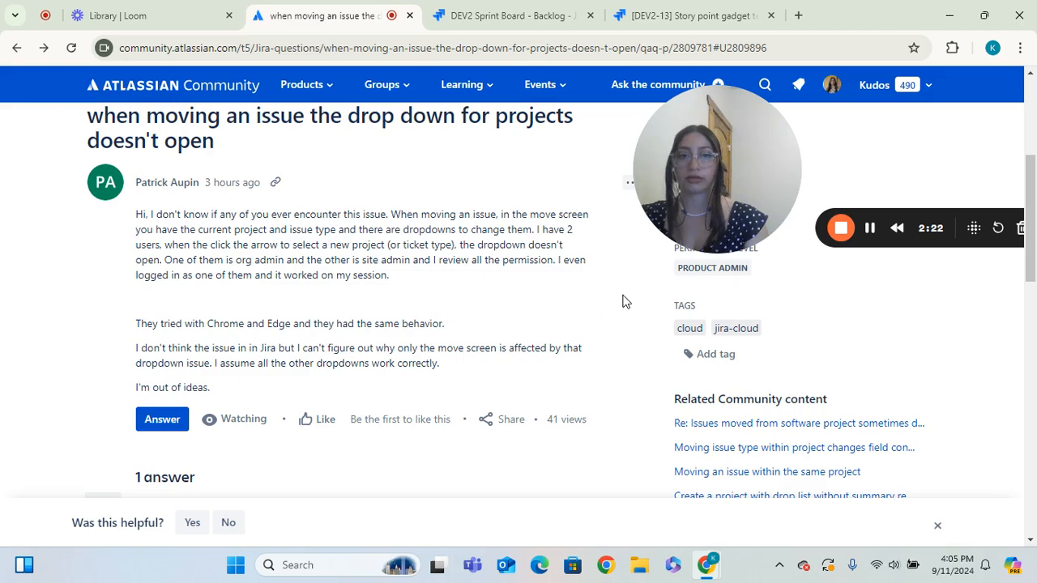
{"action": "left_click_drag", "start_coordinate": [1033, 230], "coordinate": [1035, 212]}
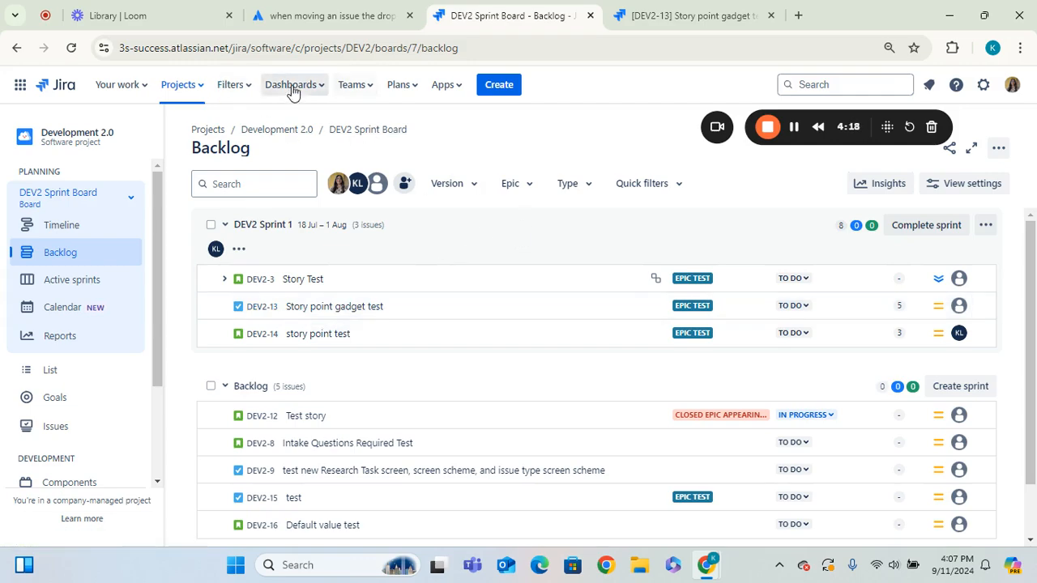
Step: Open the Jira issue navigator showing all issues
{"action": "left_click", "coordinate": [200, 91]}
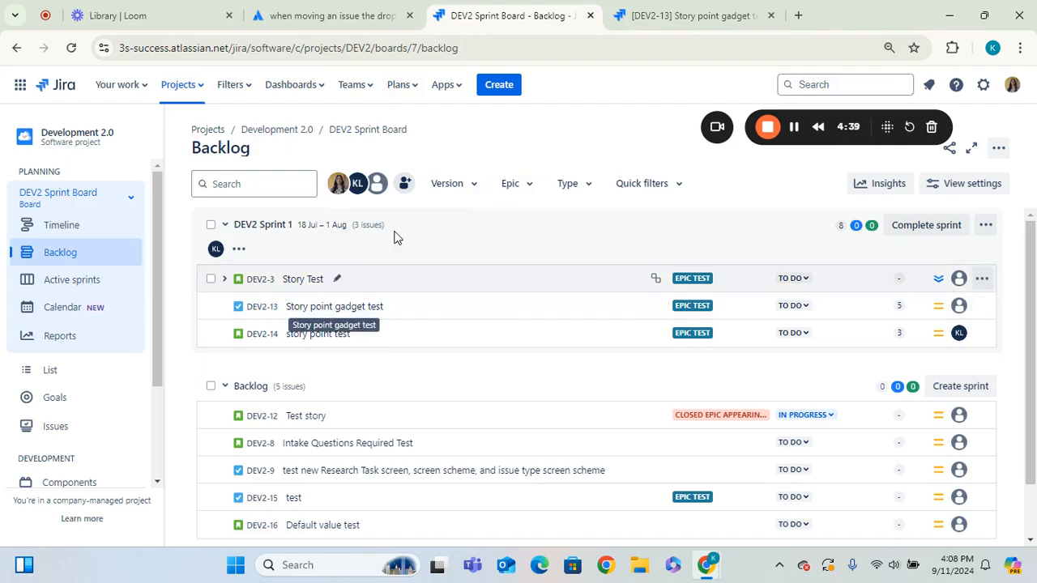
{"action": "left_click", "coordinate": [235, 86]}
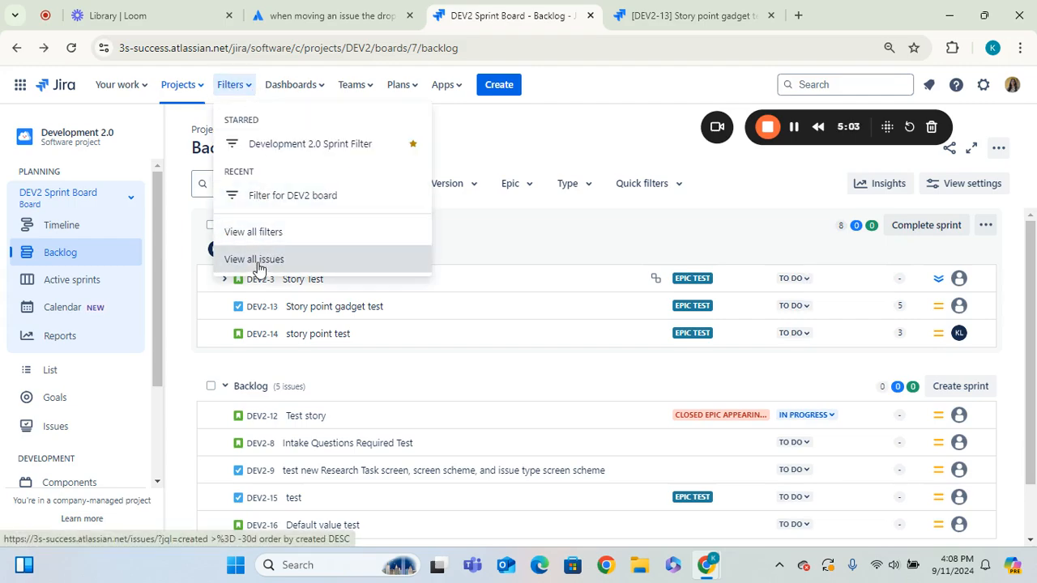
{"action": "left_click", "coordinate": [257, 264]}
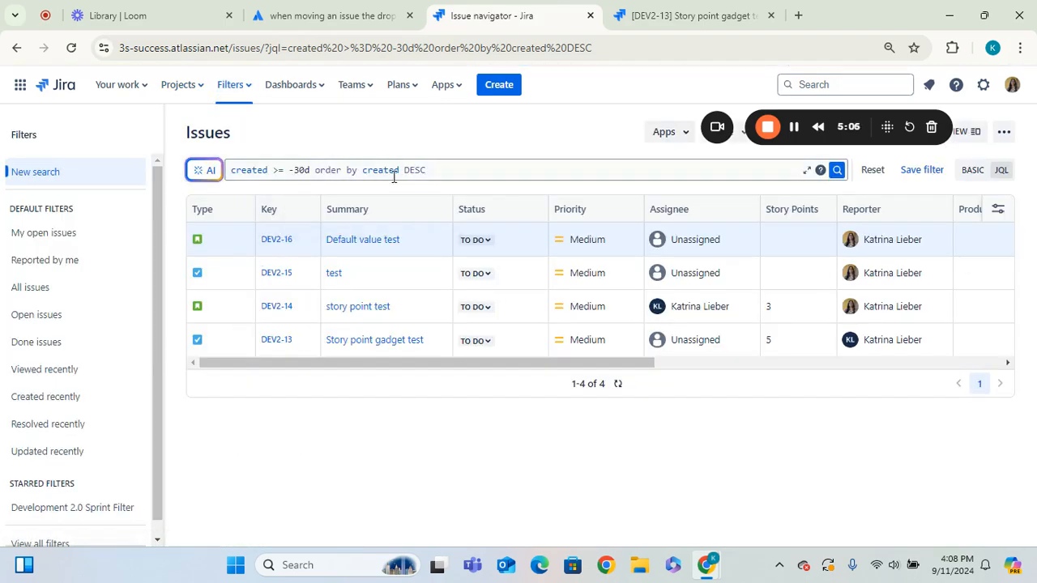
Step: Replace the JQL query with Project = DEV2 and run the search
{"action": "left_click", "coordinate": [442, 168]}
{"action": "left_click_drag", "start_coordinate": [473, 170], "coordinate": [210, 170]}
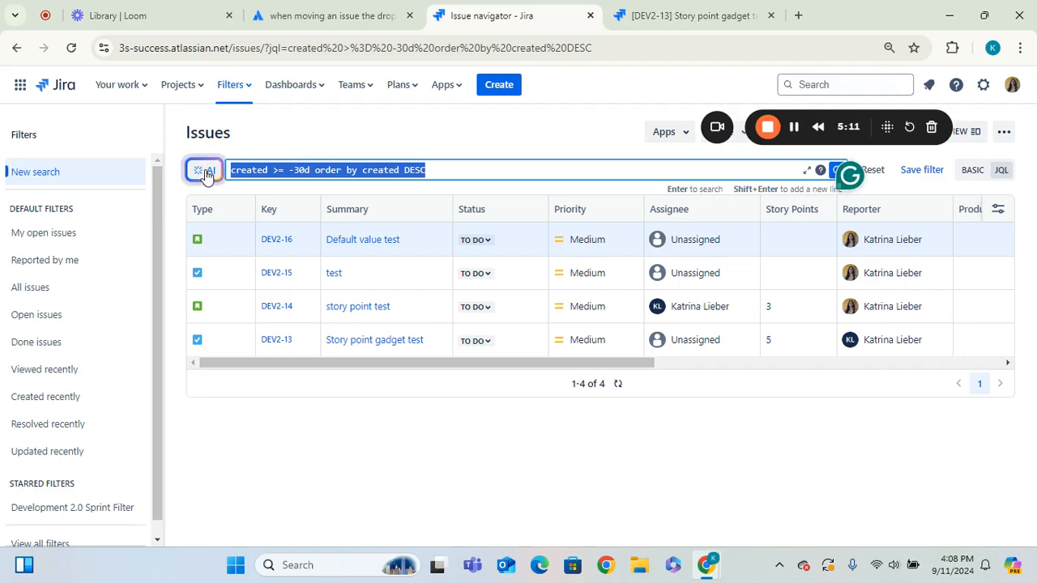
{"action": "type", "text": "Project "}
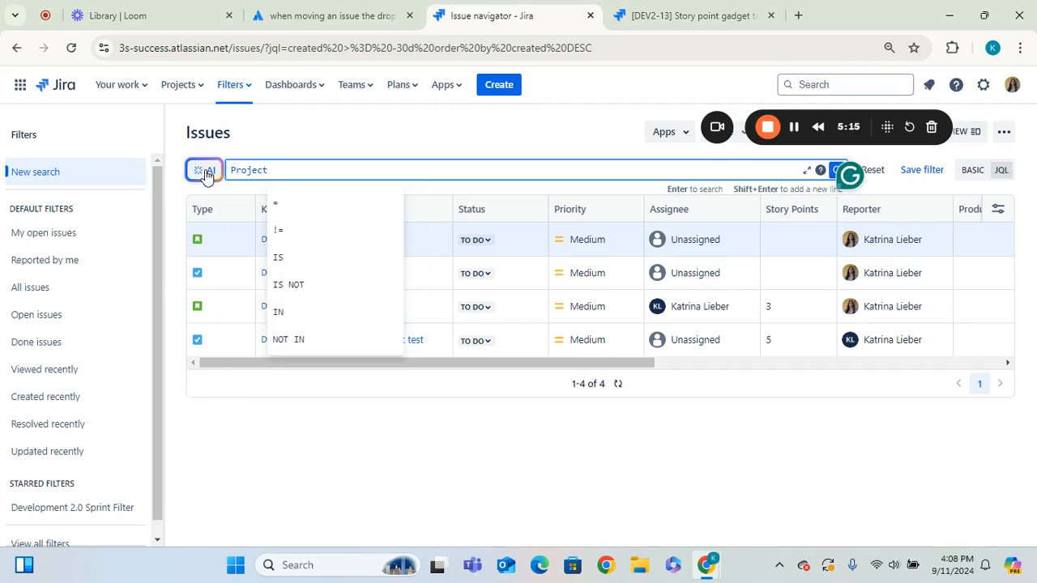
{"action": "type", "text": "= DEV2"}
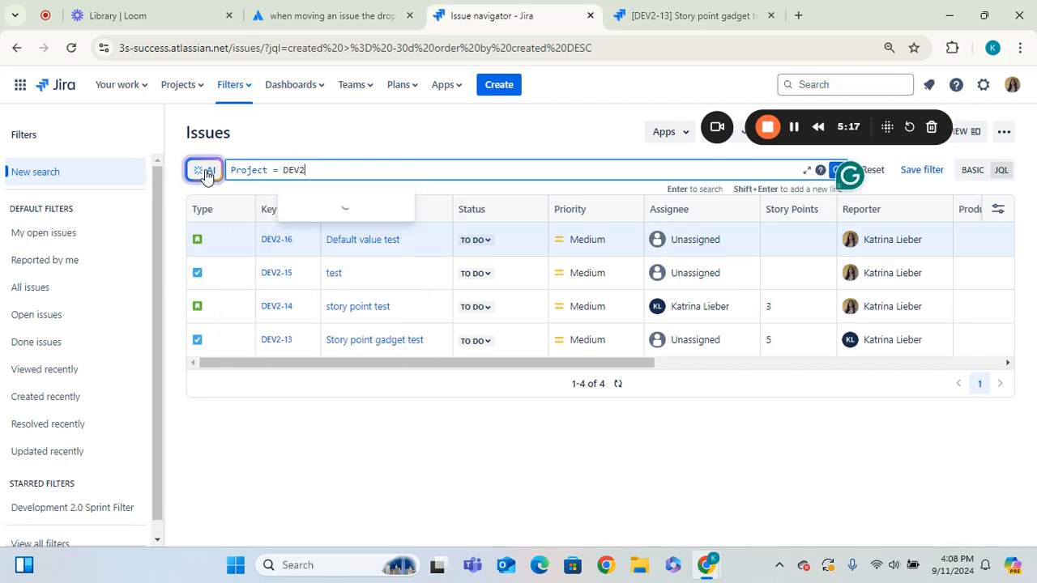
{"action": "key", "text": "Return"}
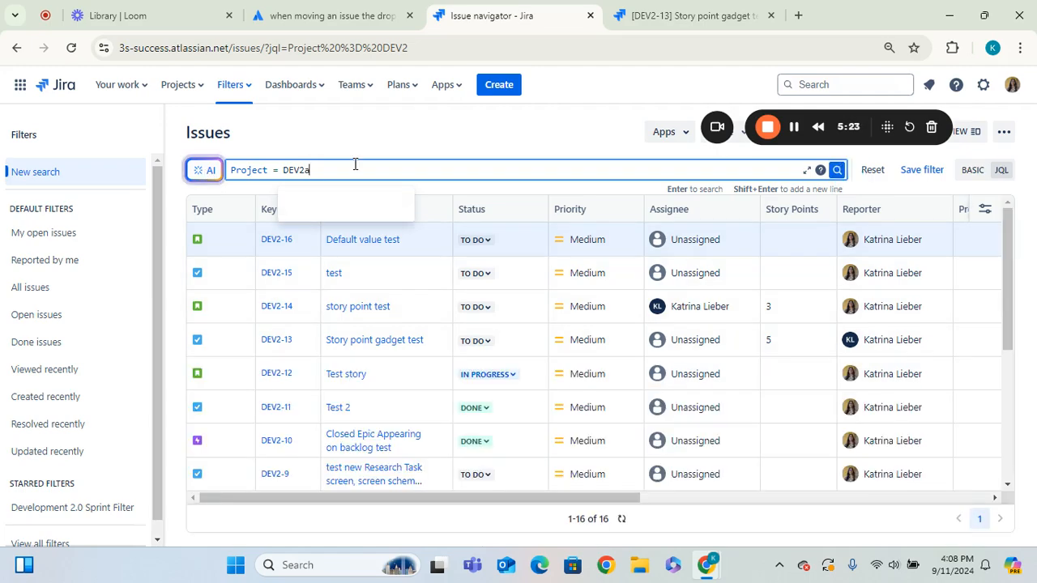
Step: Narrow the JQL query to a single issue by adding and KEY = dEV2-13, and run the search
{"action": "type", "text": "and "}
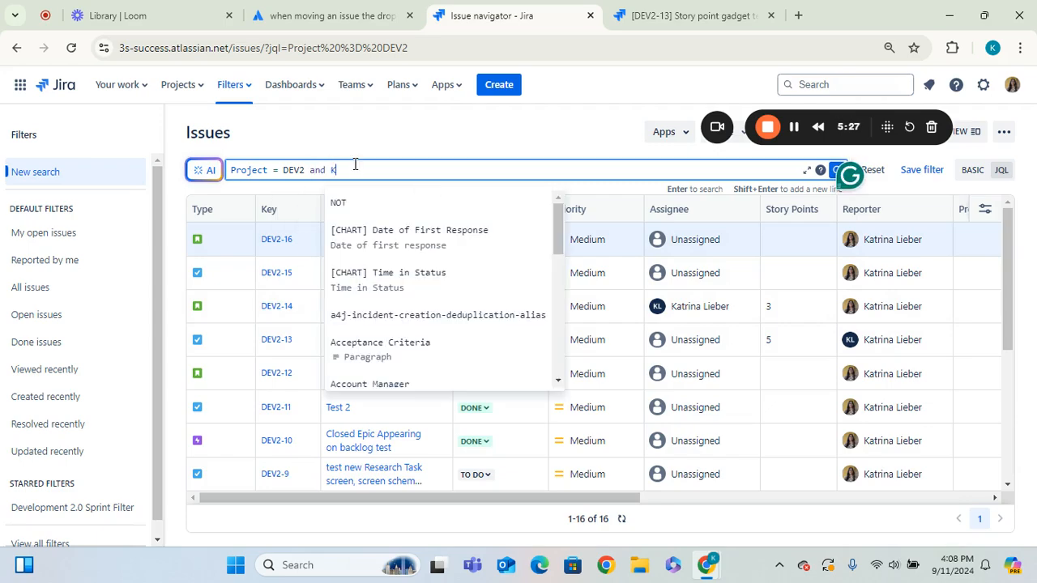
{"action": "type", "text": "KEY = dEV2-13"}
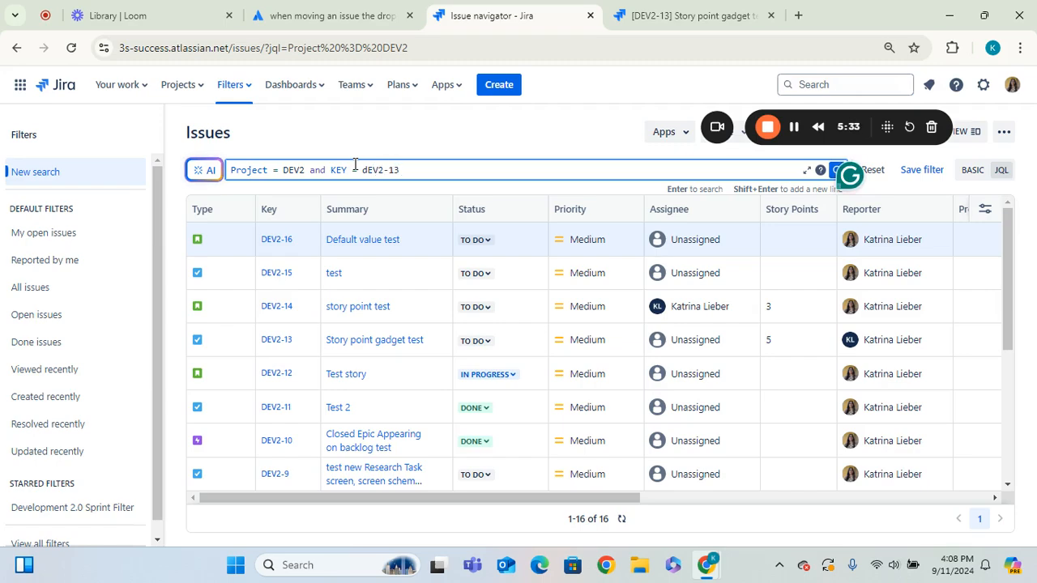
{"action": "key", "text": "Return"}
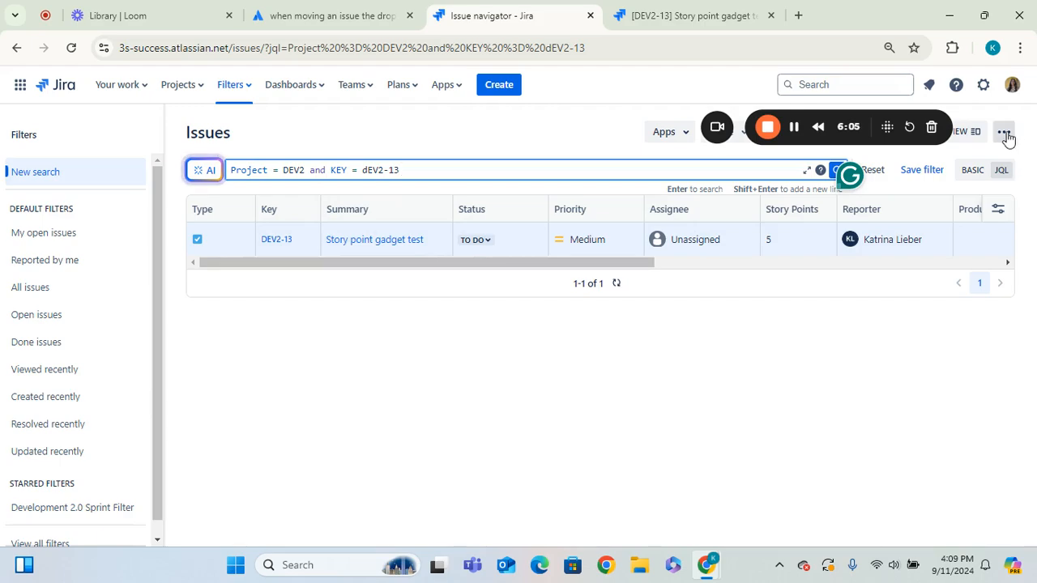
Step: Start a bulk change covering all issues in the search results
{"action": "left_click_drag", "start_coordinate": [864, 116], "coordinate": [879, 324]}
{"action": "left_click_drag", "start_coordinate": [885, 371], "coordinate": [890, 453]}
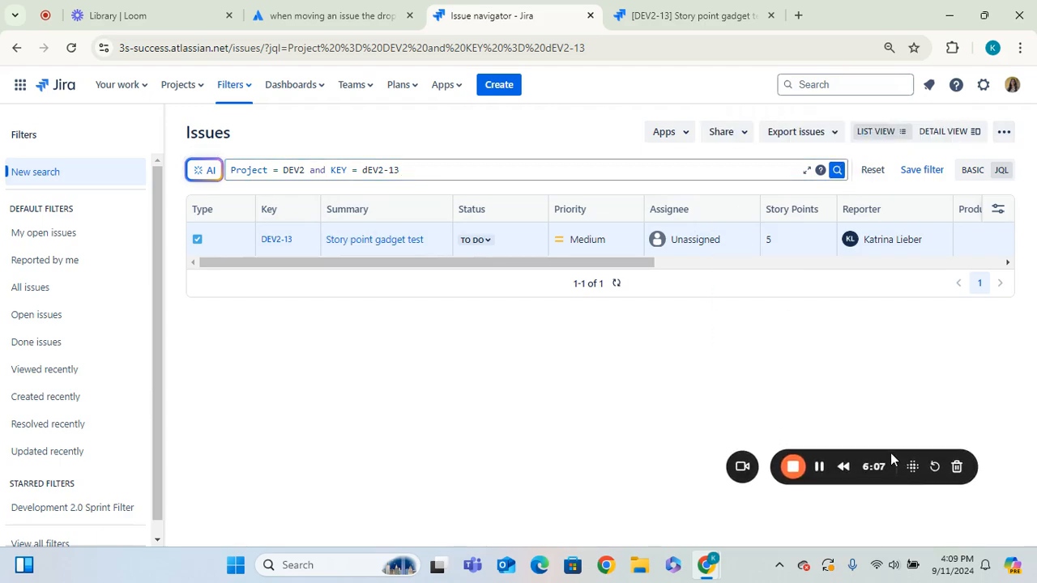
{"action": "left_click", "coordinate": [1003, 133]}
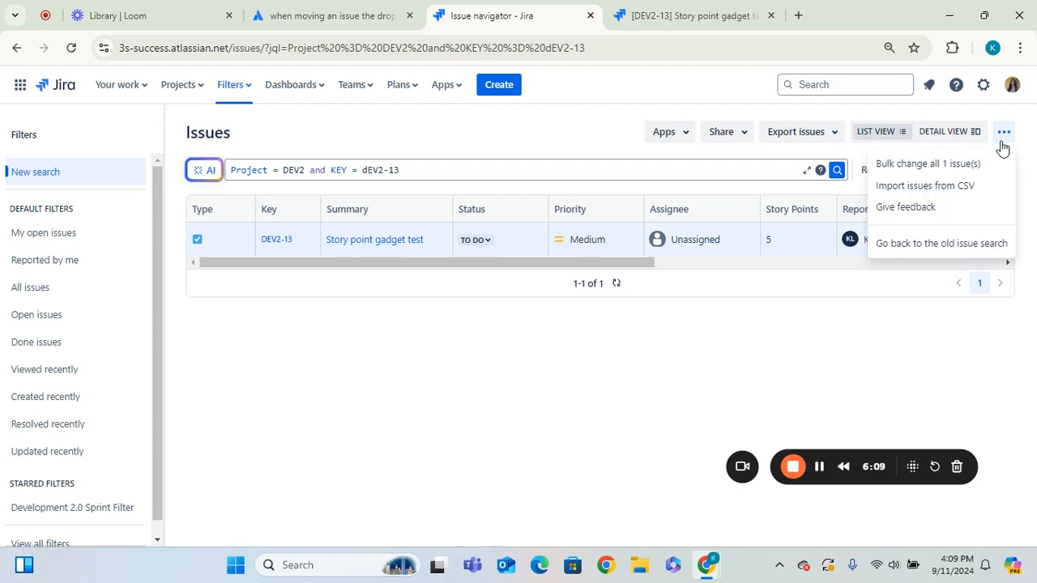
{"action": "left_click", "coordinate": [925, 169]}
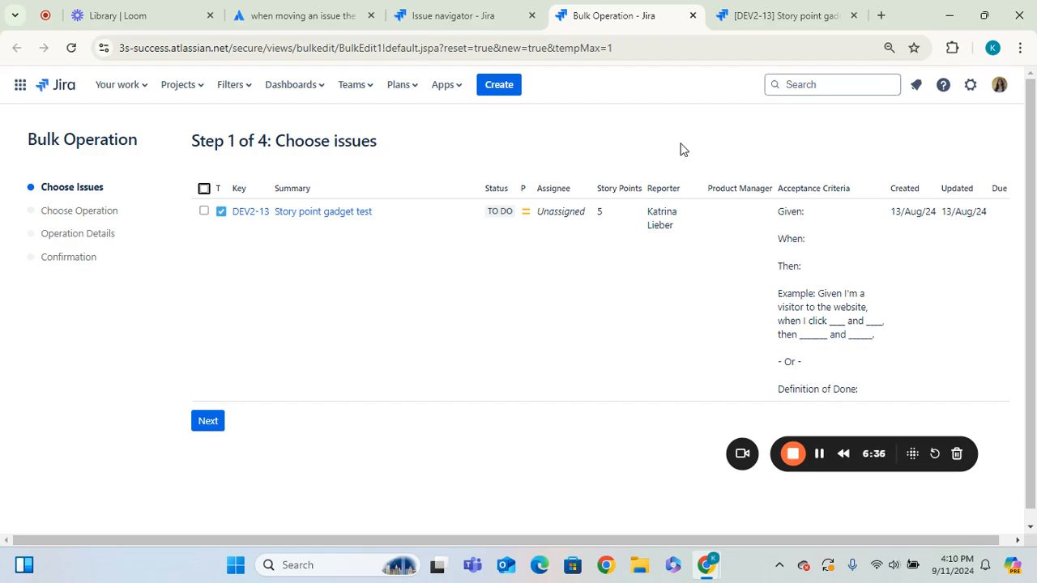
Step: Include issue DEV2-13 in the bulk operation and choose Move Issues as the bulk action, continuing to the destination settings
{"action": "left_click", "coordinate": [204, 189]}
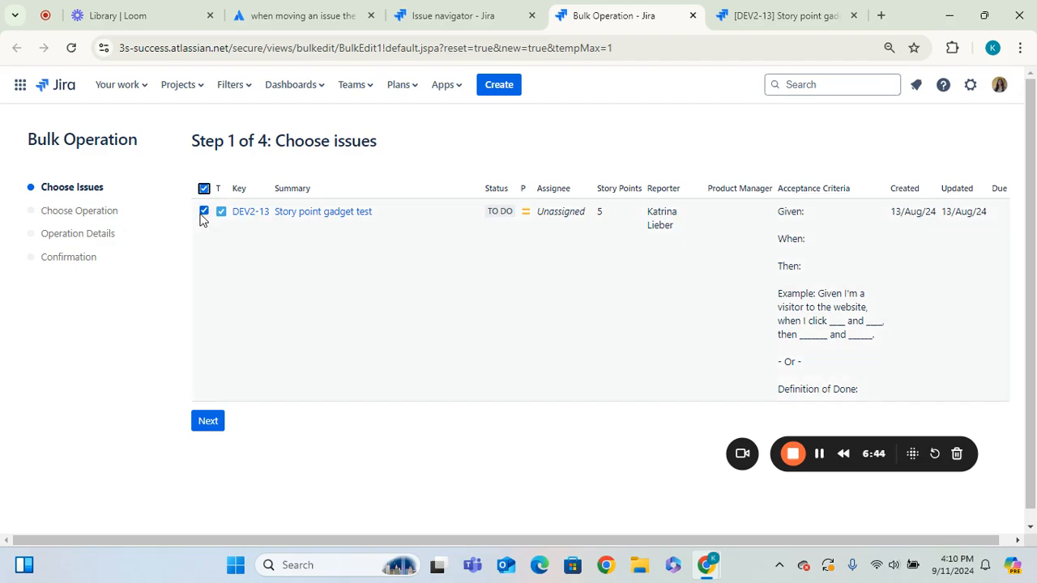
{"action": "left_click", "coordinate": [203, 188]}
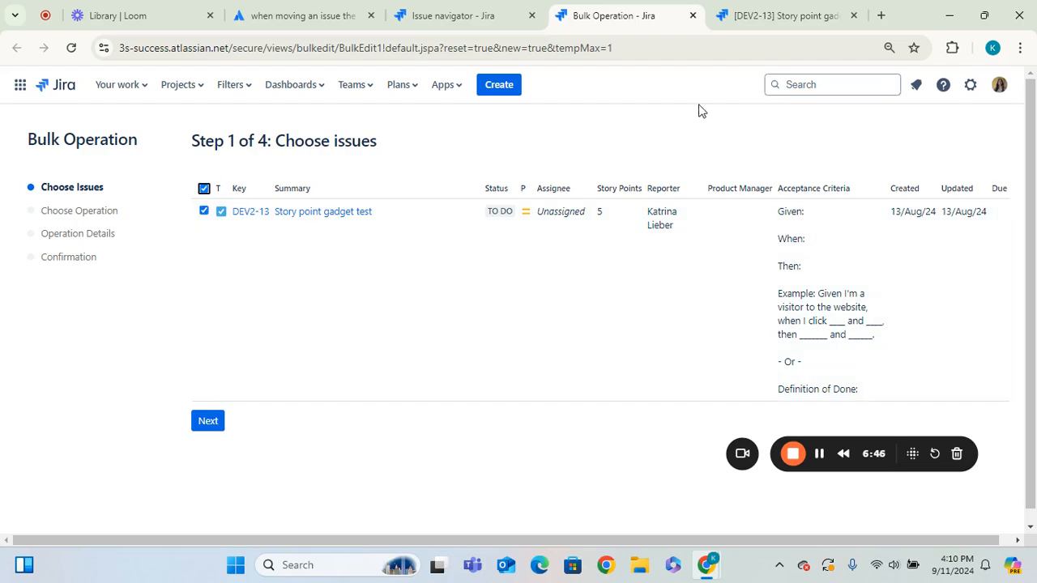
{"action": "left_click", "coordinate": [209, 429]}
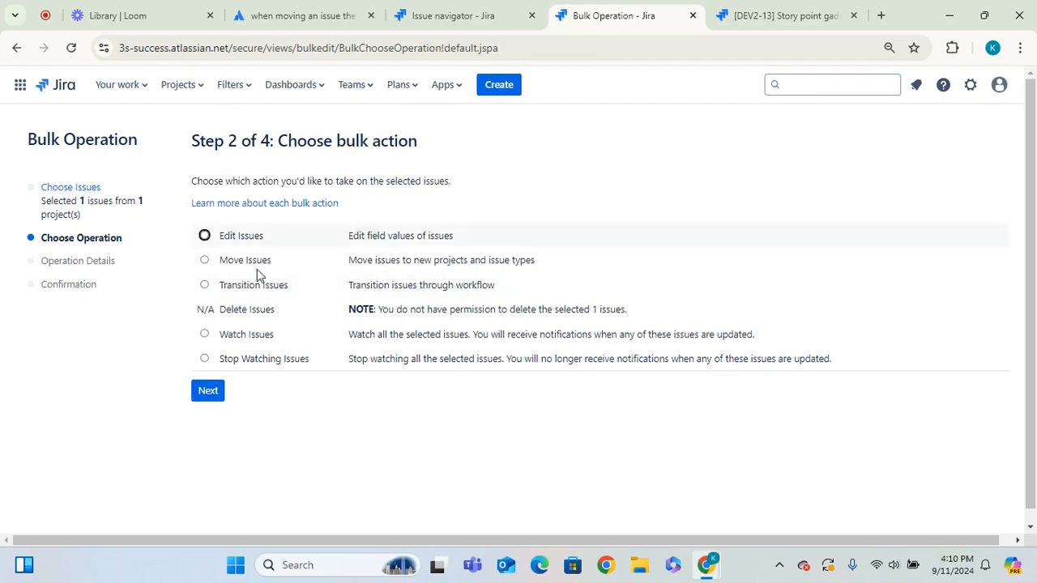
{"action": "left_click", "coordinate": [204, 261]}
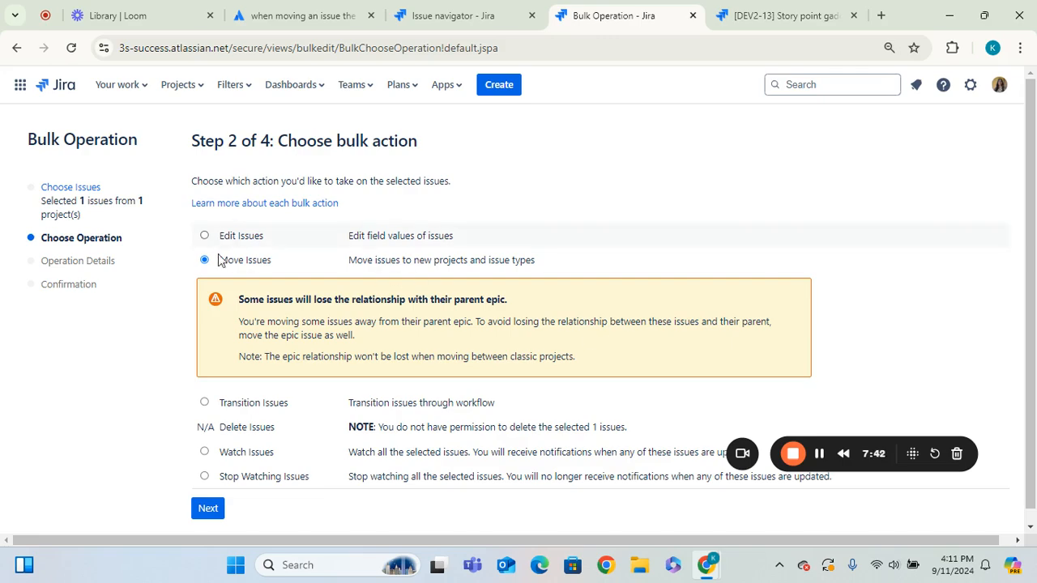
{"action": "left_click", "coordinate": [207, 519]}
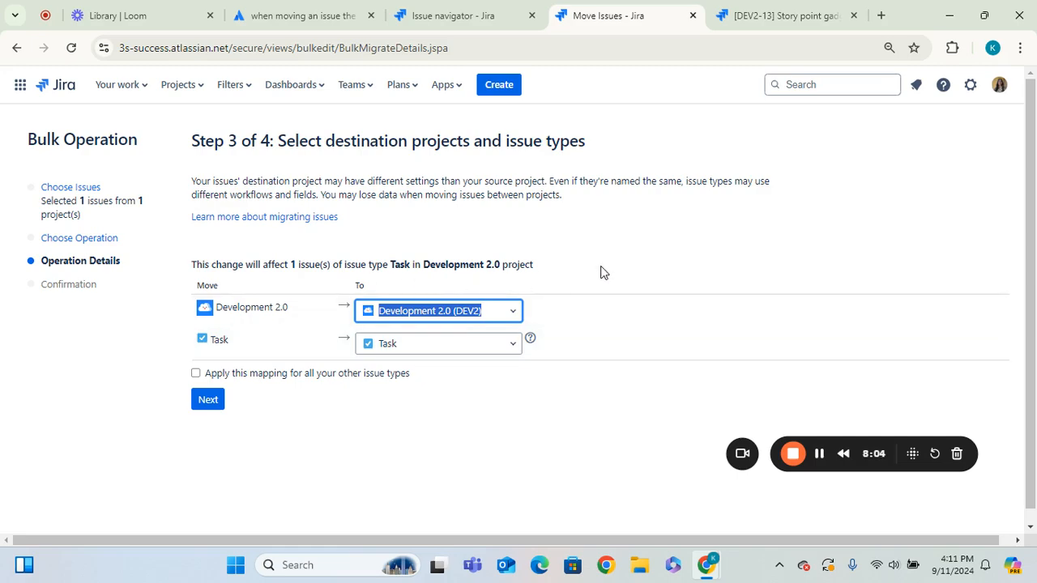
Step: Check the available destination projects and set the destination to Development (DEV)
{"action": "left_click", "coordinate": [517, 314]}
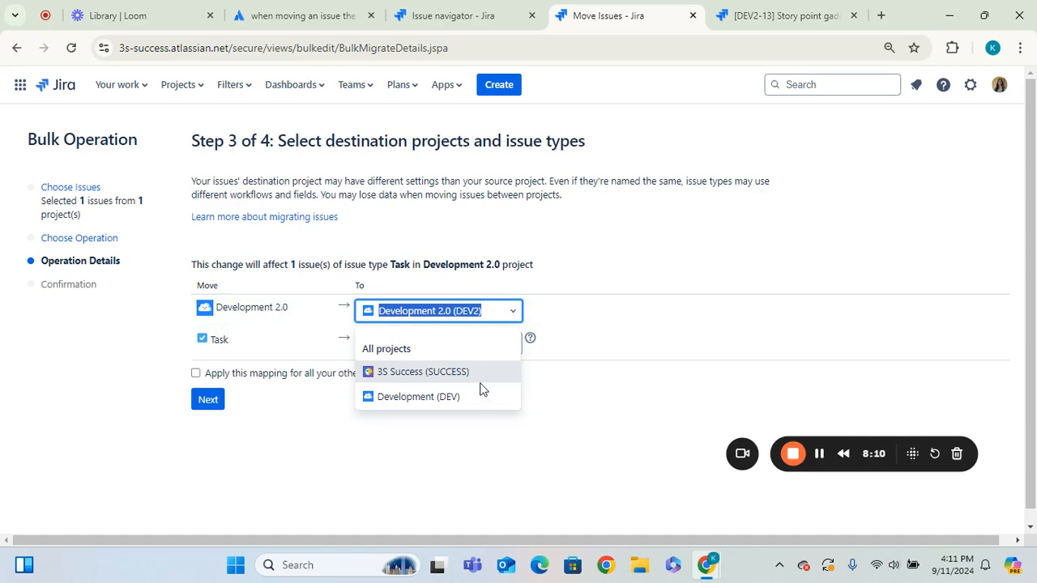
{"action": "left_click", "coordinate": [590, 283]}
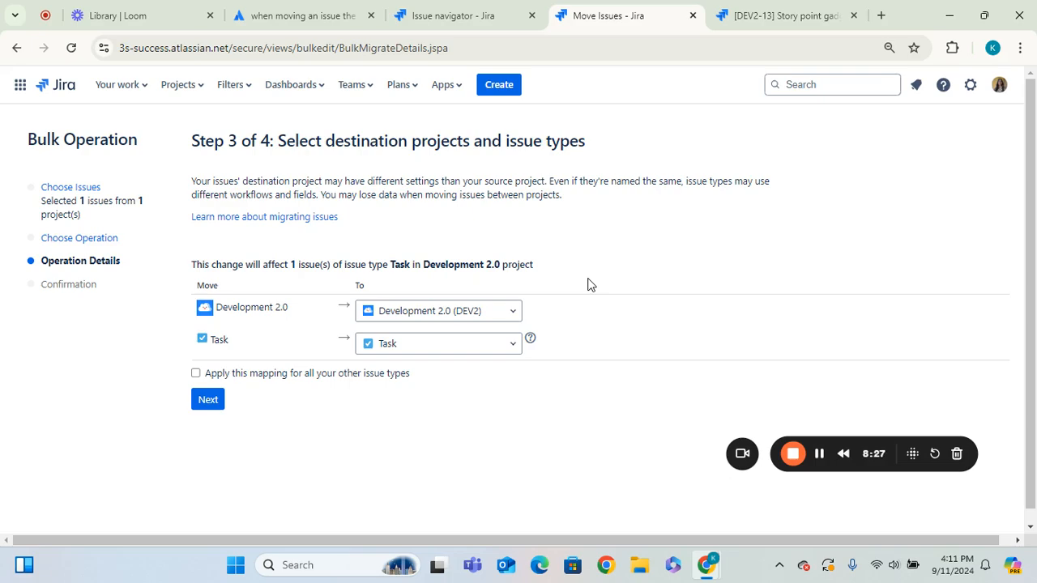
{"action": "left_click", "coordinate": [514, 317]}
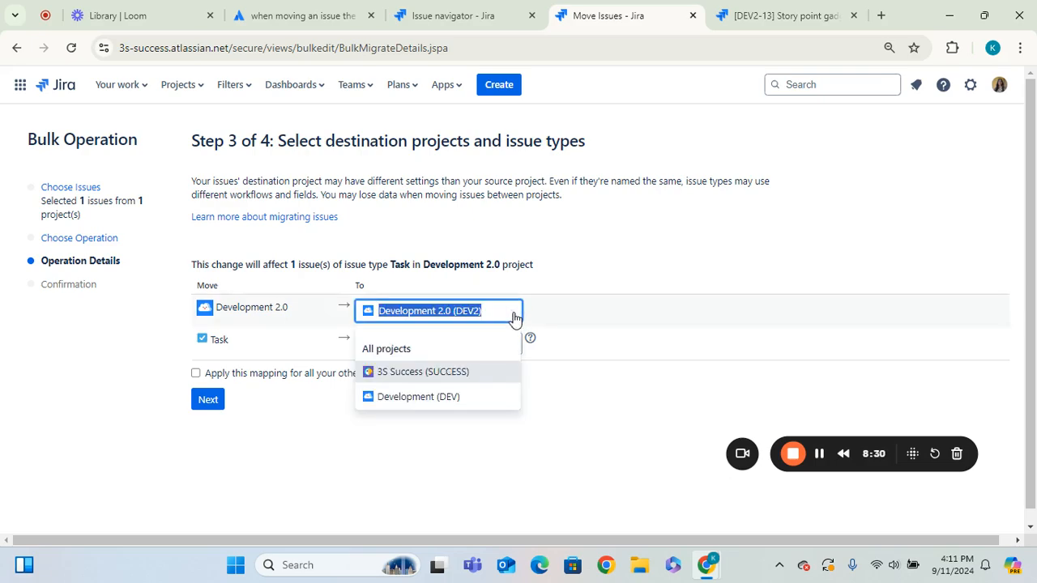
{"action": "left_click", "coordinate": [575, 292]}
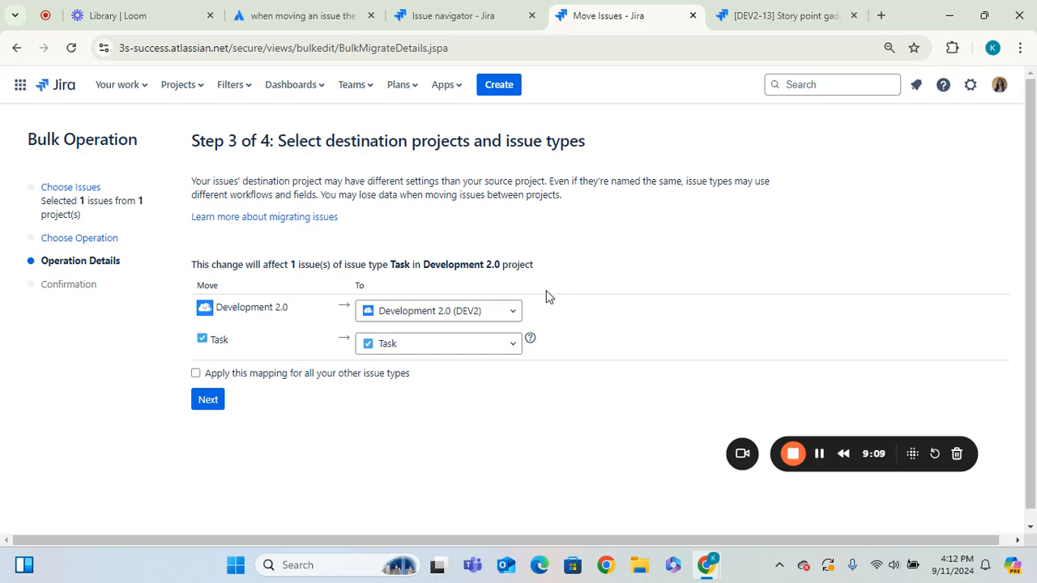
{"action": "left_click", "coordinate": [517, 315]}
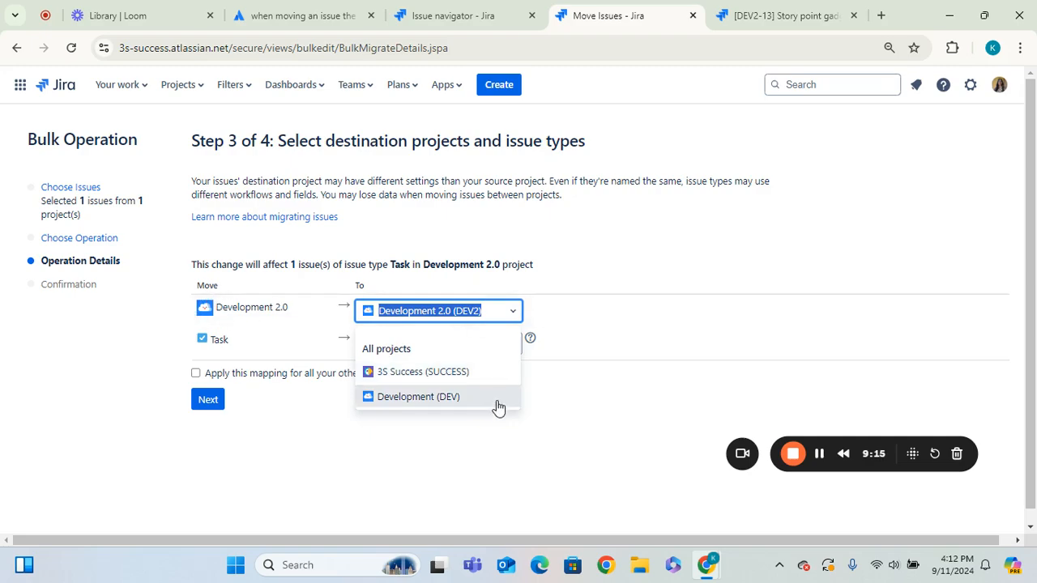
{"action": "left_click", "coordinate": [409, 401]}
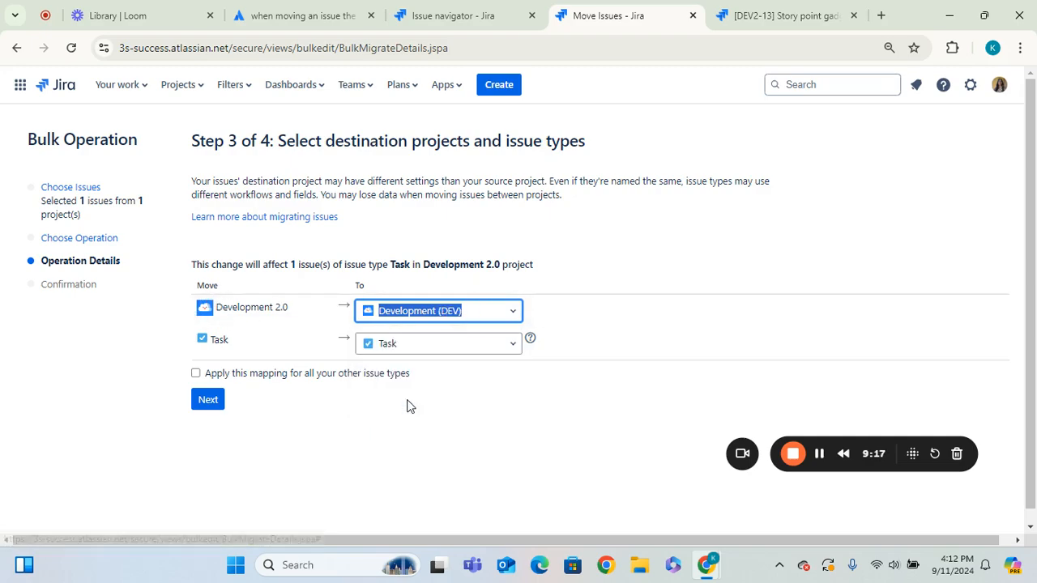
Step: Set the destination issue type to Story and continue to the field updates
{"action": "left_click", "coordinate": [511, 349]}
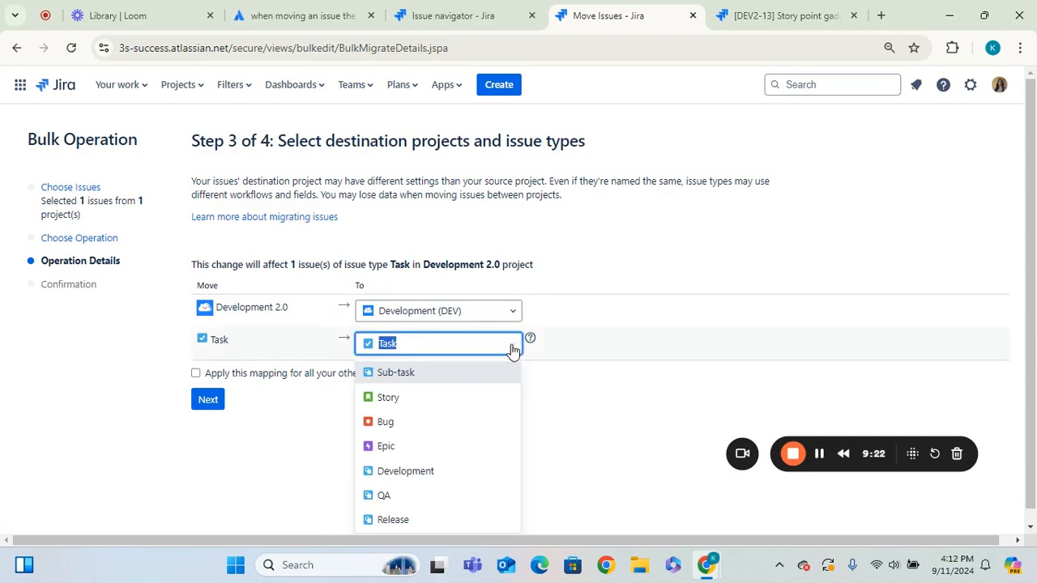
{"action": "left_click", "coordinate": [392, 399]}
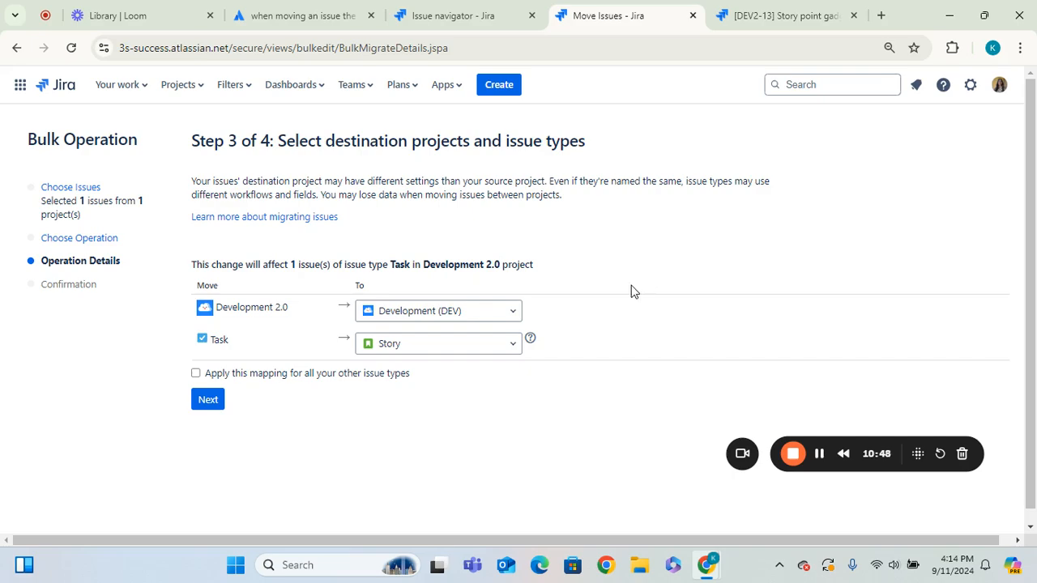
{"action": "left_click", "coordinate": [208, 400]}
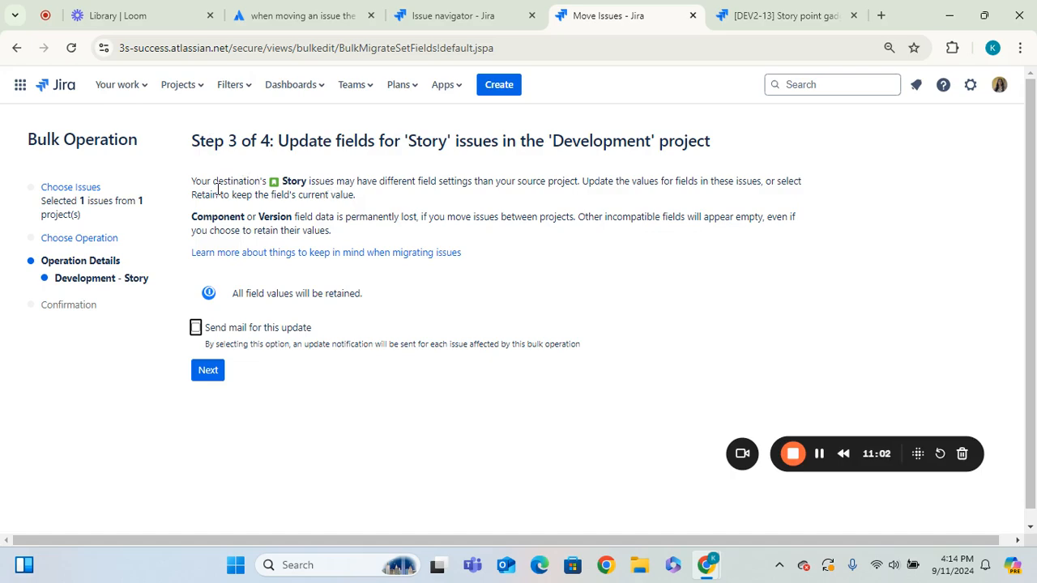
Step: Read the notes on how field values, components, versions and incompatible fields are handled when issues move between projects
{"action": "left_click_drag", "start_coordinate": [195, 183], "coordinate": [717, 203]}
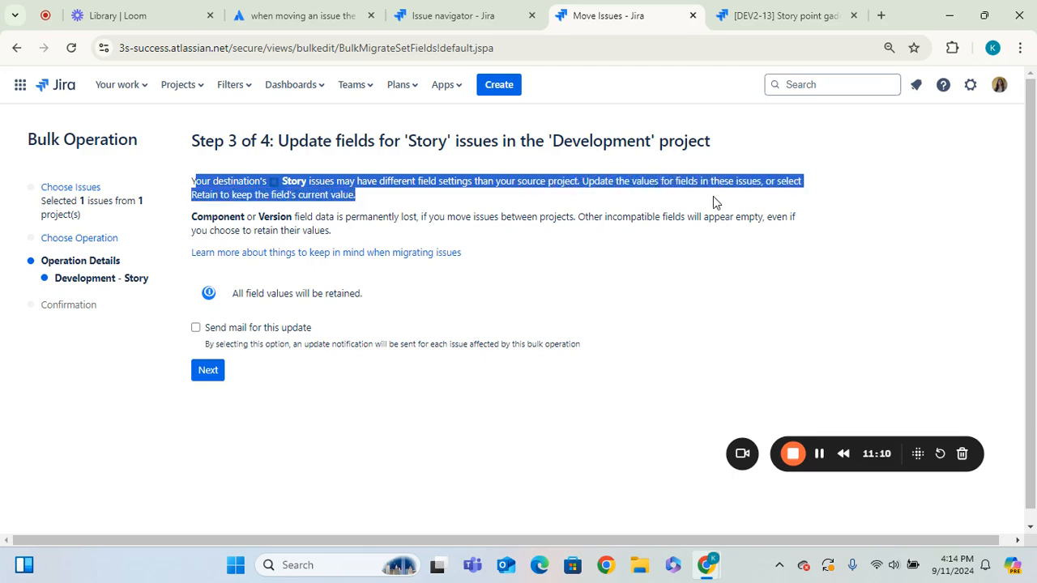
{"action": "left_click", "coordinate": [476, 205]}
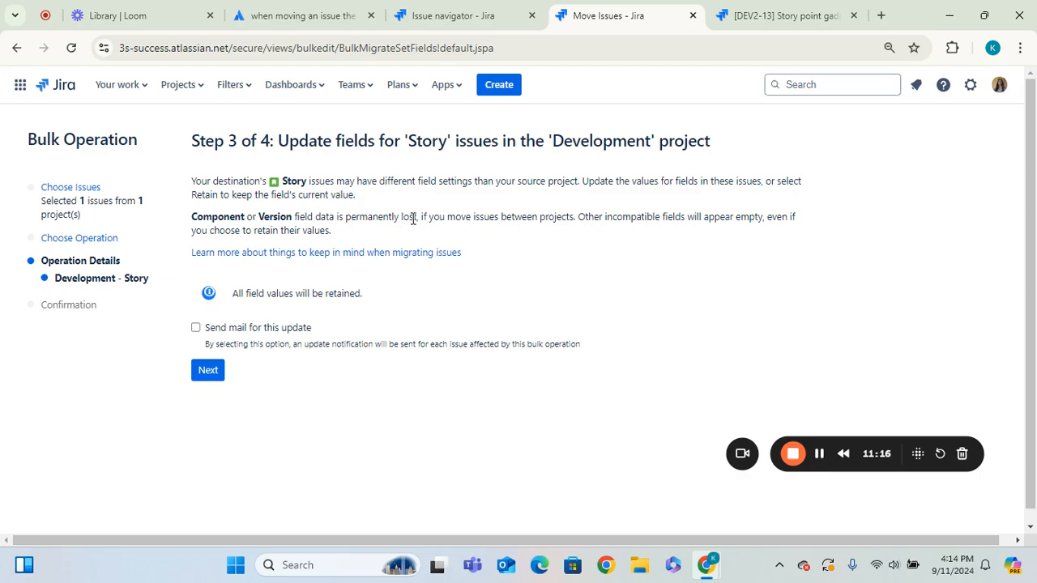
{"action": "left_click_drag", "start_coordinate": [422, 221], "coordinate": [206, 217]}
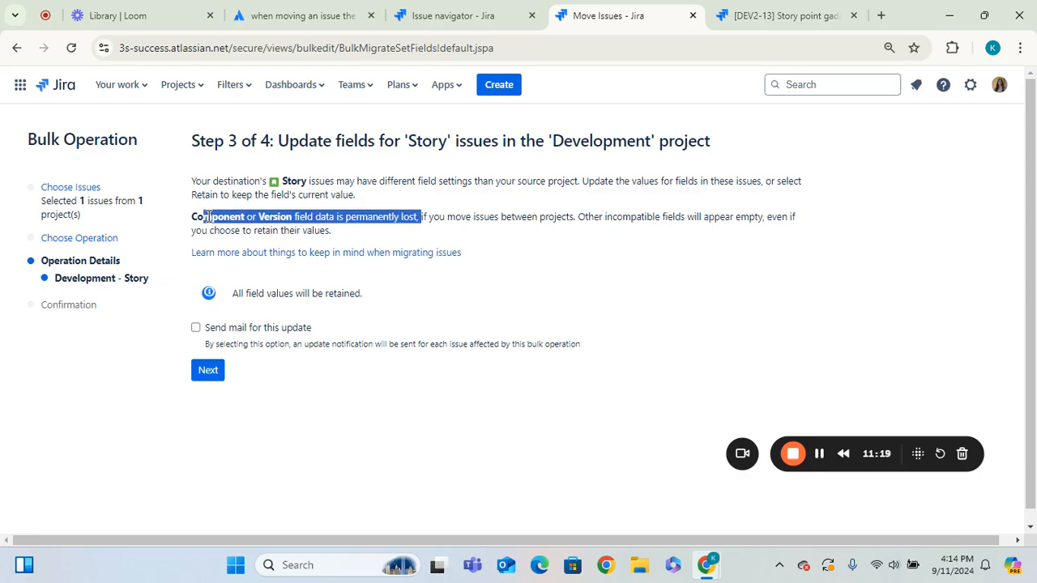
{"action": "left_click", "coordinate": [440, 218]}
{"action": "left_click_drag", "start_coordinate": [450, 219], "coordinate": [579, 217]}
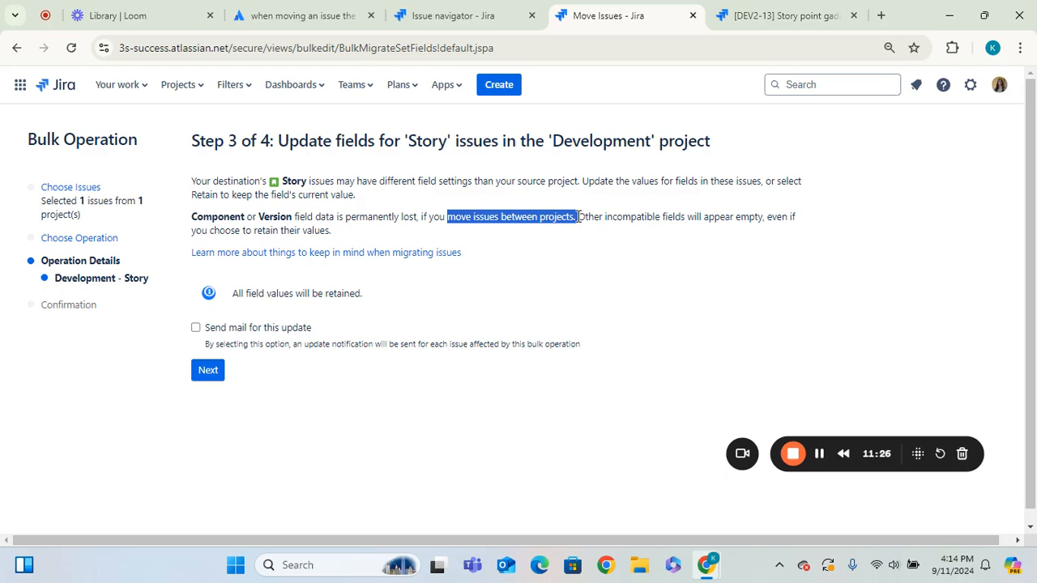
{"action": "left_click", "coordinate": [578, 217]}
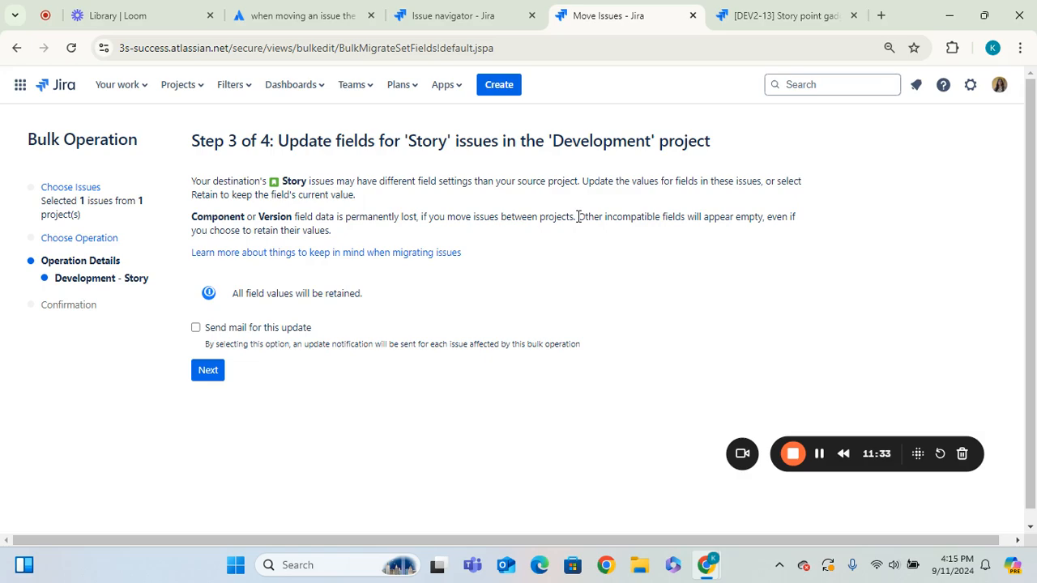
{"action": "left_click_drag", "start_coordinate": [579, 218], "coordinate": [658, 231]}
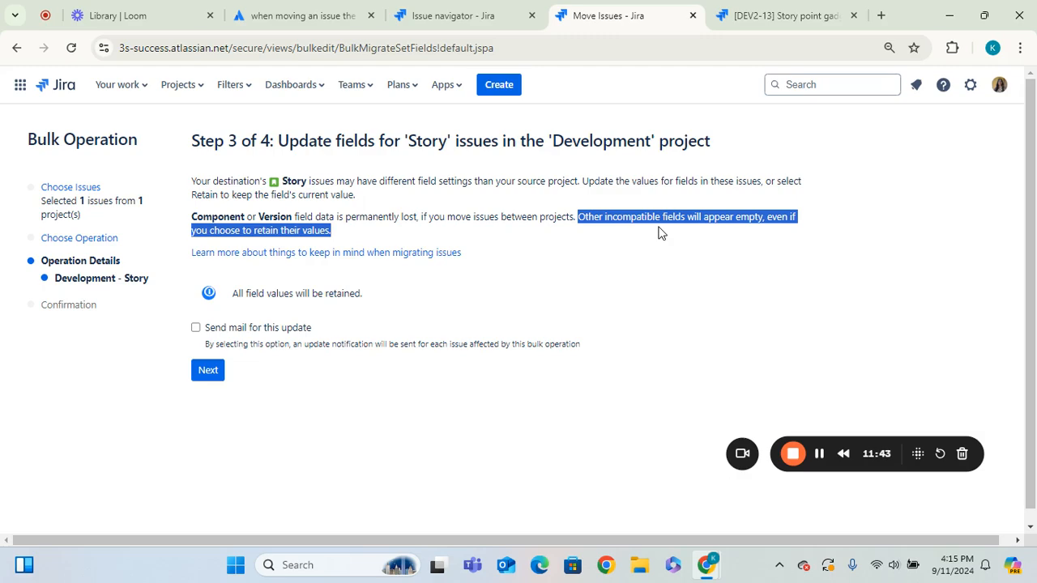
Step: Examine the note on what happens to incompatible fields even when their values are set to be retained
{"action": "left_click", "coordinate": [429, 241]}
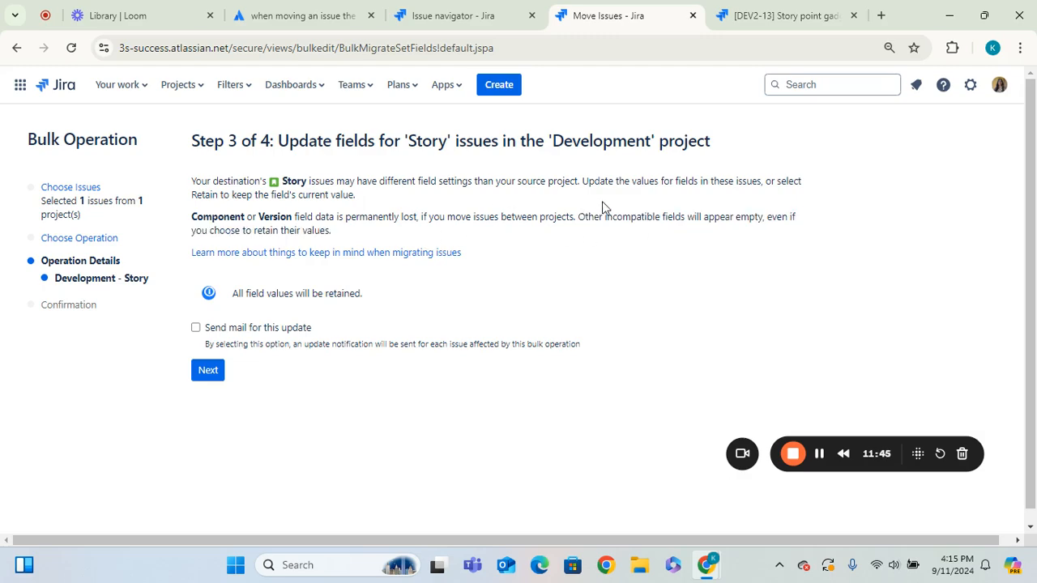
{"action": "left_click_drag", "start_coordinate": [578, 216], "coordinate": [587, 235]}
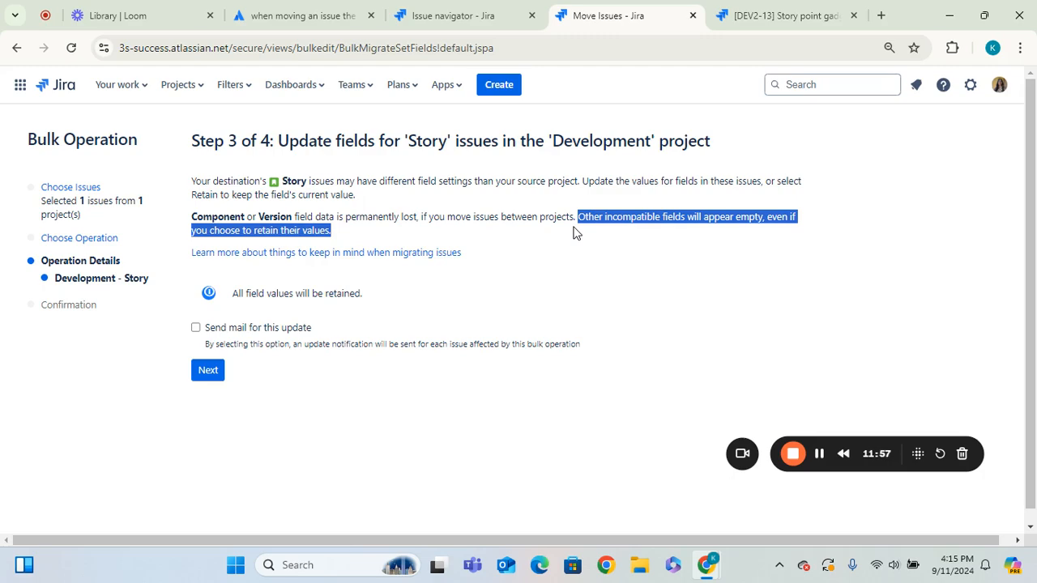
{"action": "left_click", "coordinate": [574, 233]}
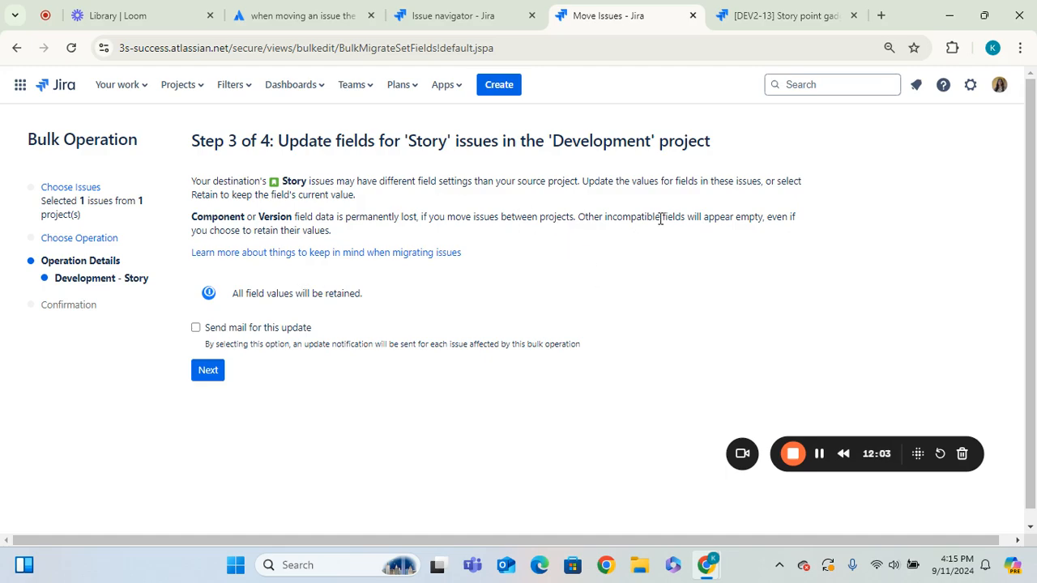
{"action": "left_click_drag", "start_coordinate": [673, 217], "coordinate": [804, 230]}
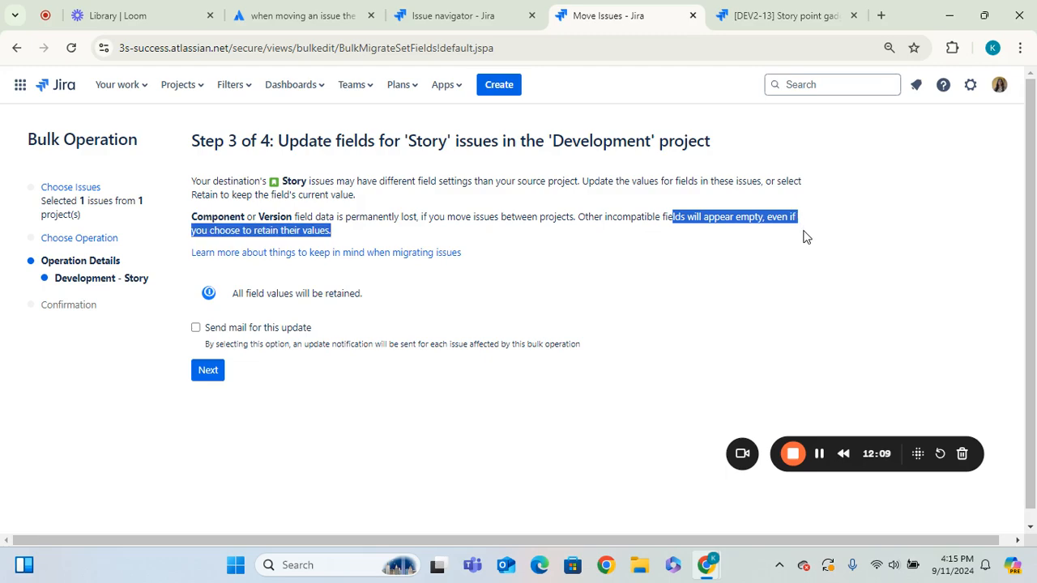
{"action": "left_click", "coordinate": [809, 238]}
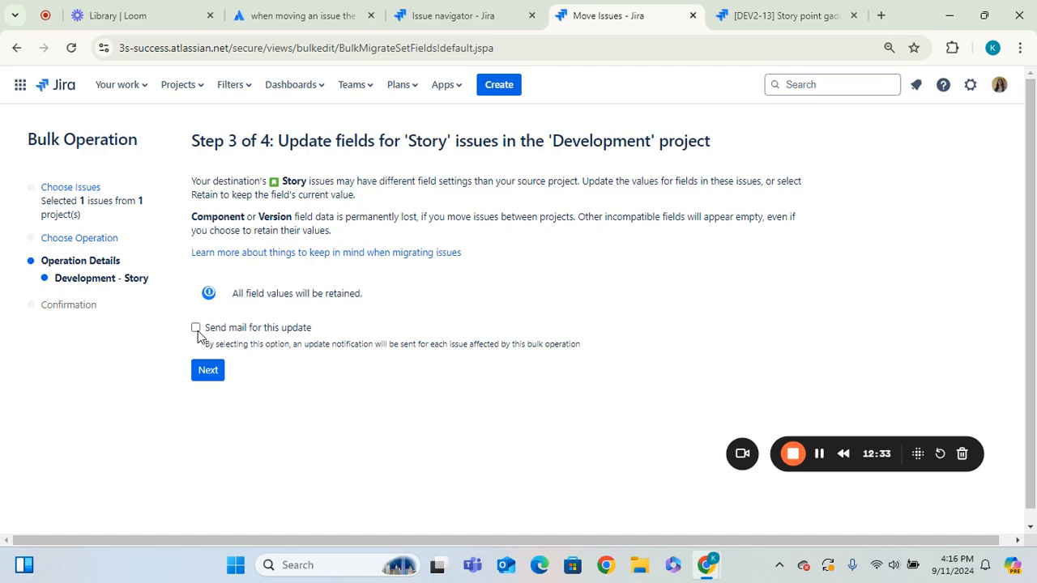
Step: Leave mail notification off, continue to the summary and confirm the move to the Development project as a Story
{"action": "left_click", "coordinate": [209, 372]}
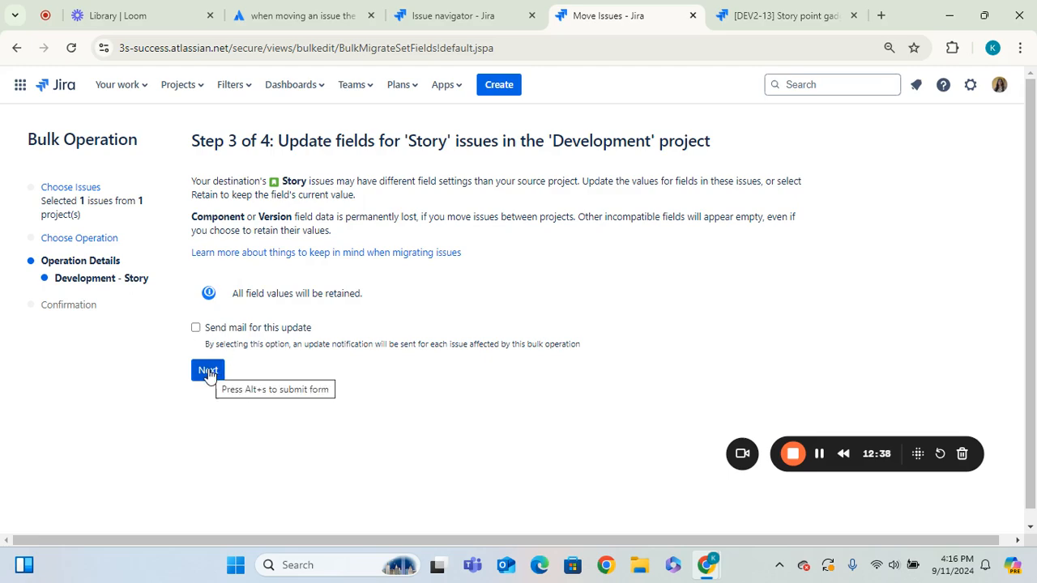
{"action": "left_click", "coordinate": [208, 371]}
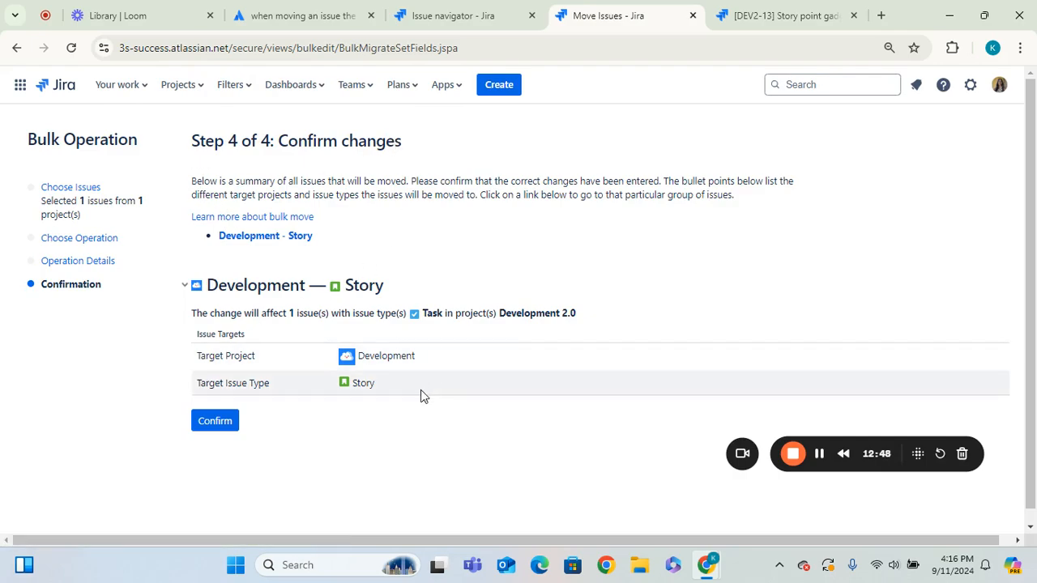
{"action": "left_click", "coordinate": [218, 431]}
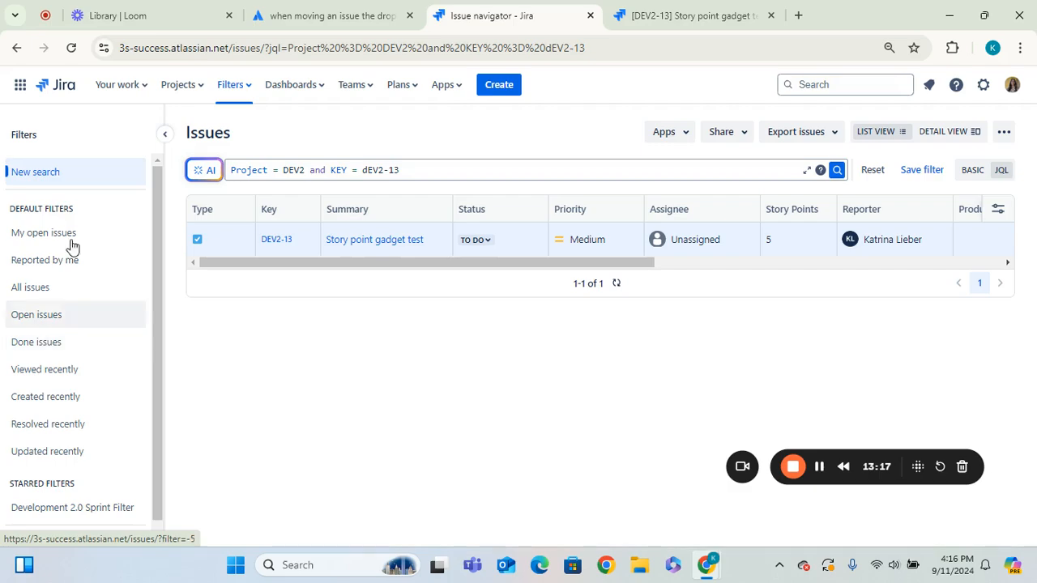
Step: Refresh the DEV2-13 search and look for the moved issue in the Development project's backlog
{"action": "left_click", "coordinate": [79, 59]}
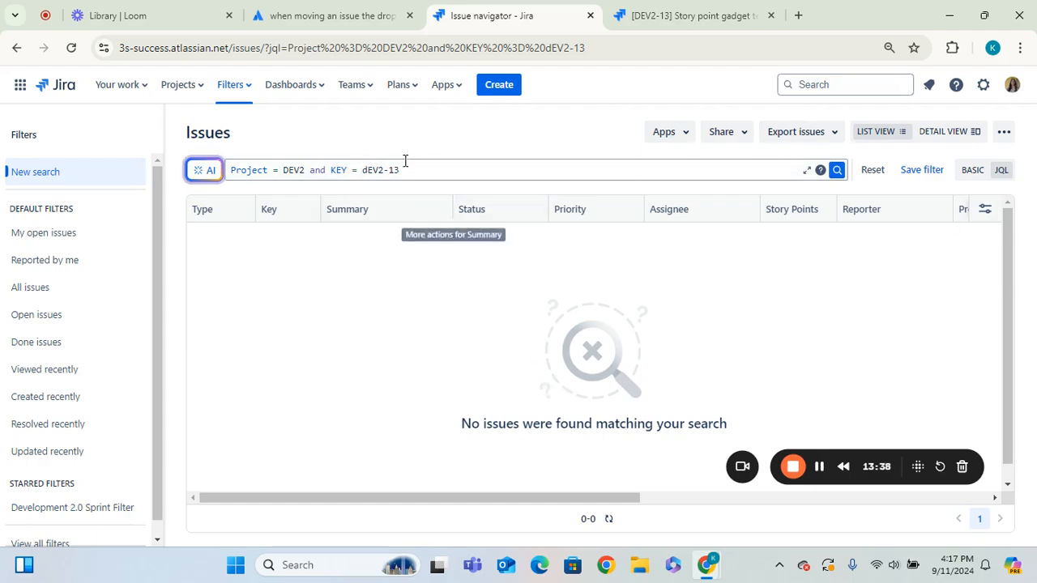
{"action": "left_click", "coordinate": [205, 94]}
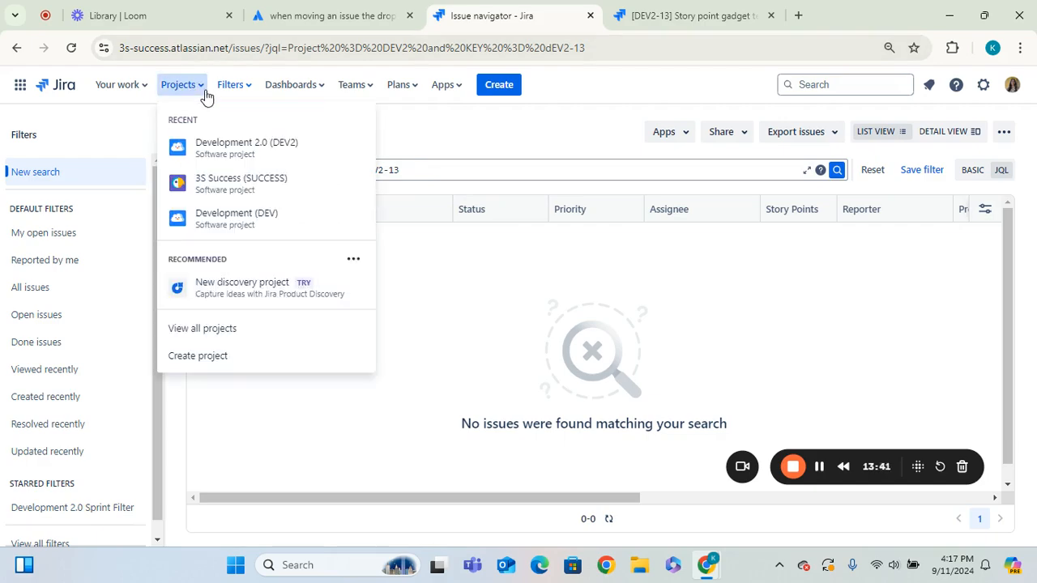
{"action": "left_click", "coordinate": [220, 225]}
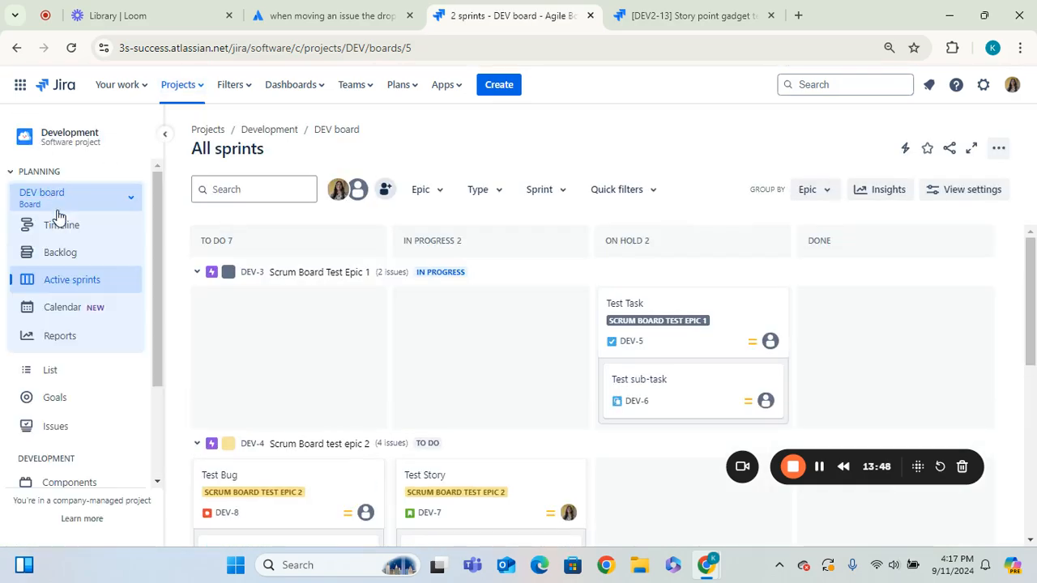
{"action": "left_click", "coordinate": [68, 256]}
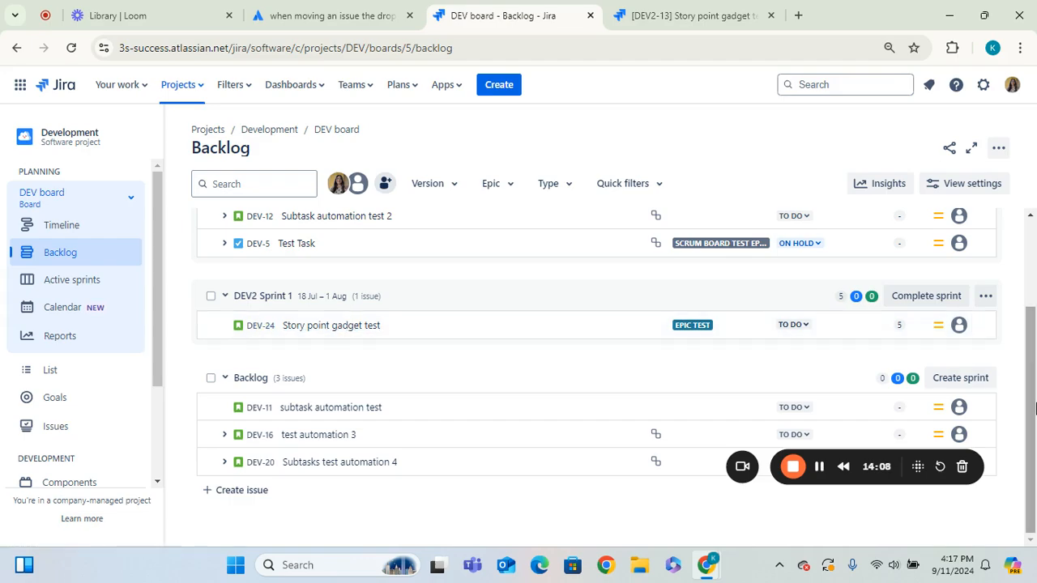
{"action": "scroll", "coordinate": [1023, 291], "scroll_direction": "up", "scroll_amount": 3}
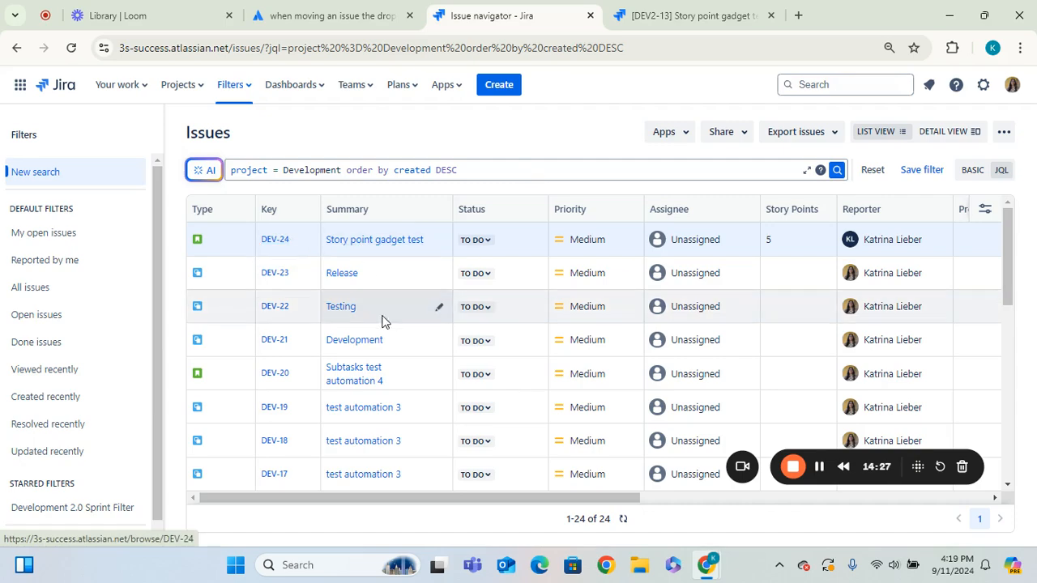
Step: Compare the moved Story point gadget test issue's story points, acceptance criteria and dates in the Development issue list
{"action": "left_click_drag", "start_coordinate": [425, 498], "coordinate": [620, 519]}
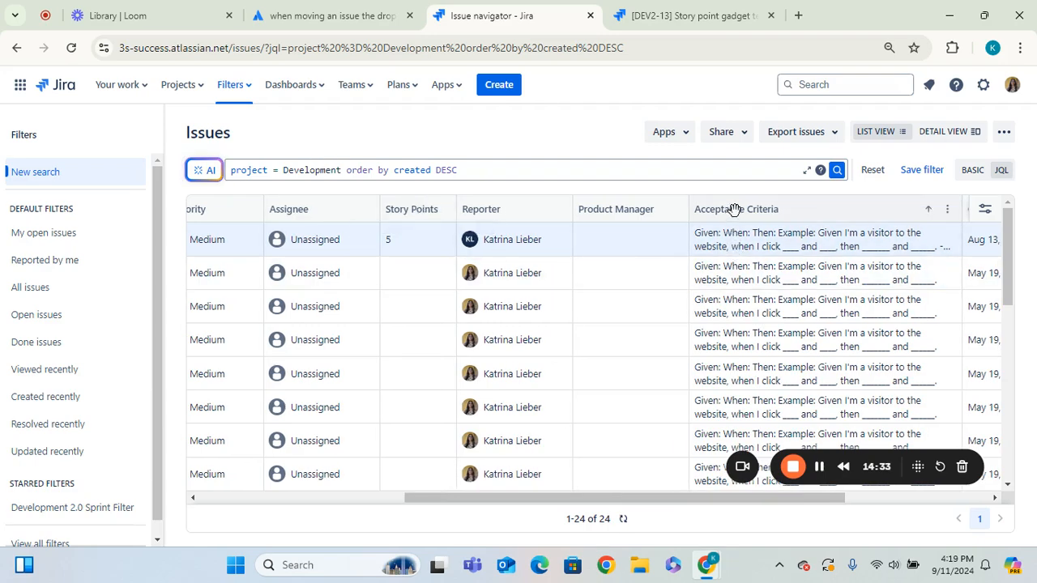
{"action": "left_click_drag", "start_coordinate": [616, 502], "coordinate": [835, 521]}
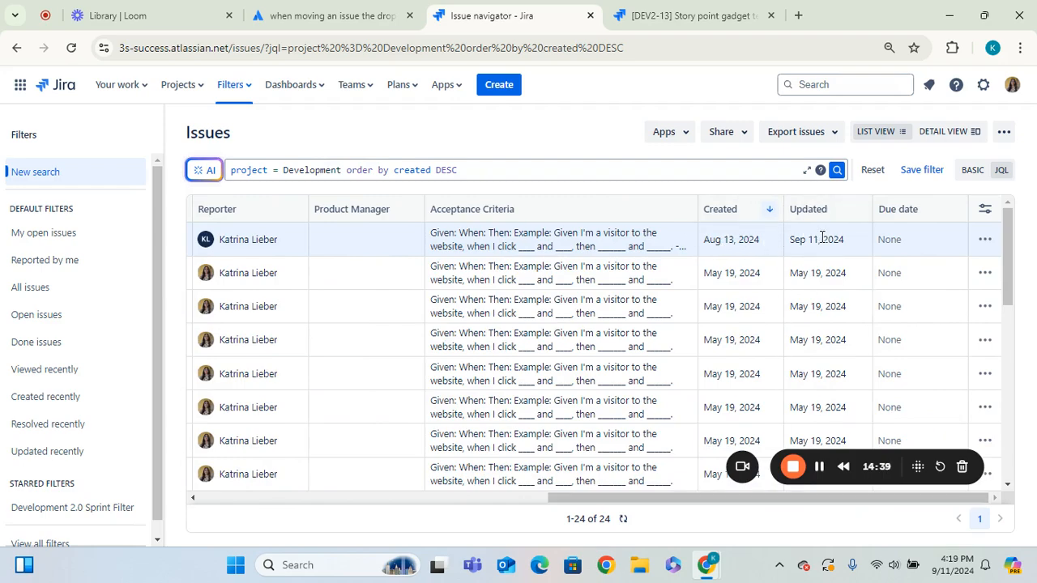
{"action": "left_click_drag", "start_coordinate": [673, 499], "coordinate": [241, 470]}
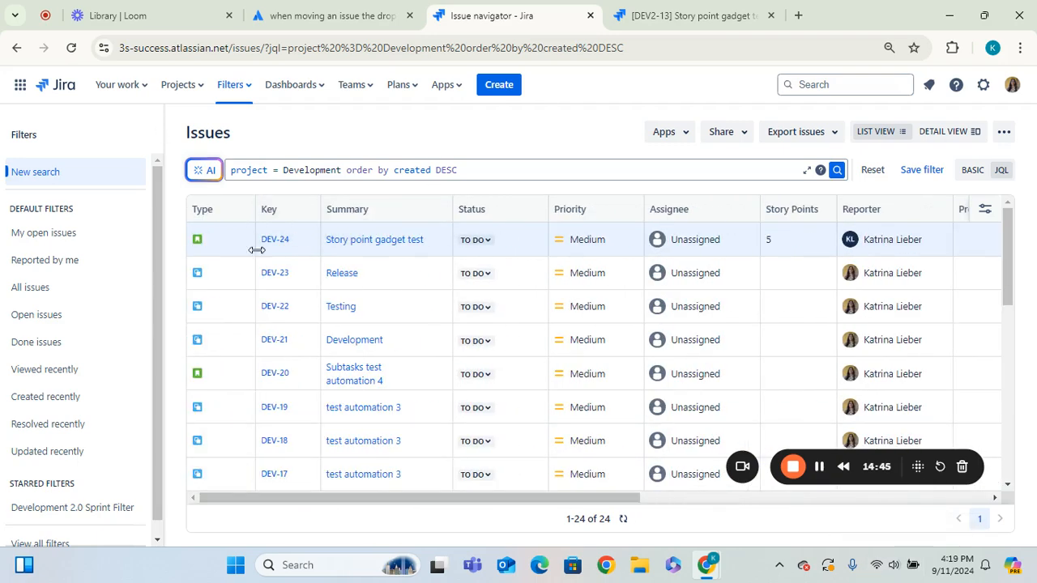
Step: Open issue DEV-24 and review its change history
{"action": "left_click", "coordinate": [281, 242]}
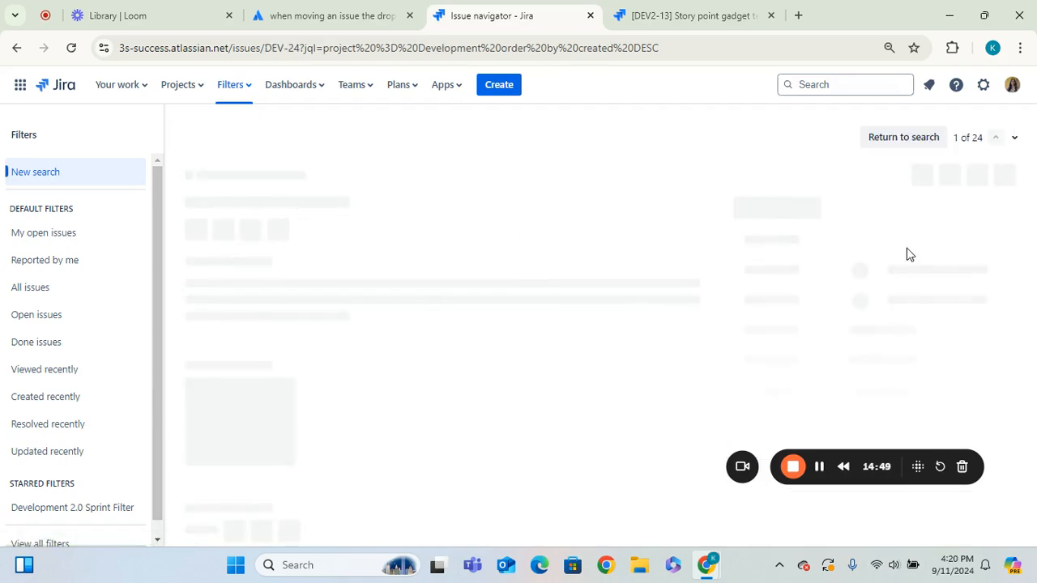
{"action": "left_click_drag", "start_coordinate": [699, 170], "coordinate": [660, 469]}
{"action": "left_click", "coordinate": [312, 461]}
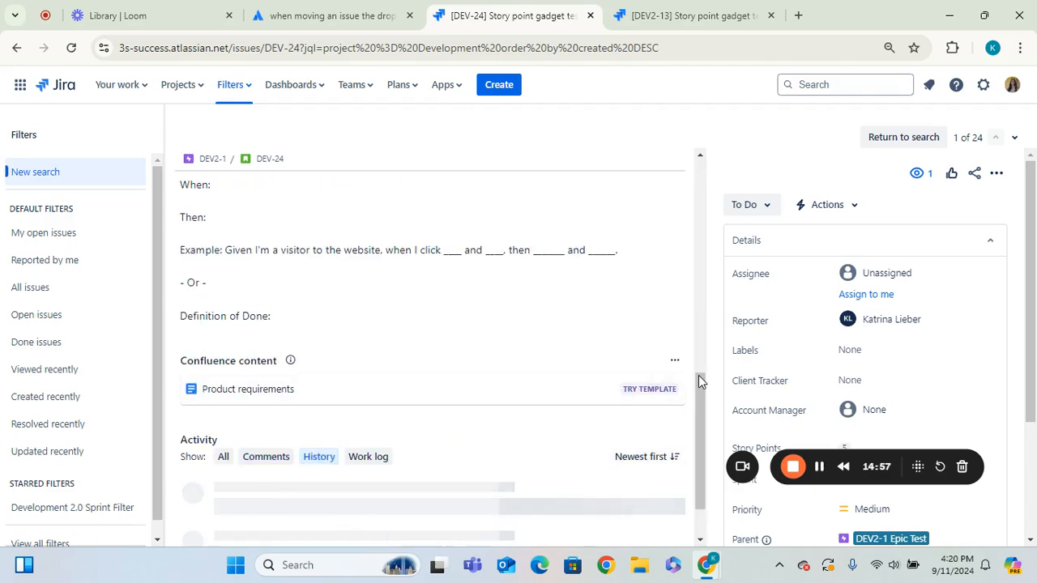
{"action": "left_click_drag", "start_coordinate": [699, 380], "coordinate": [698, 449]}
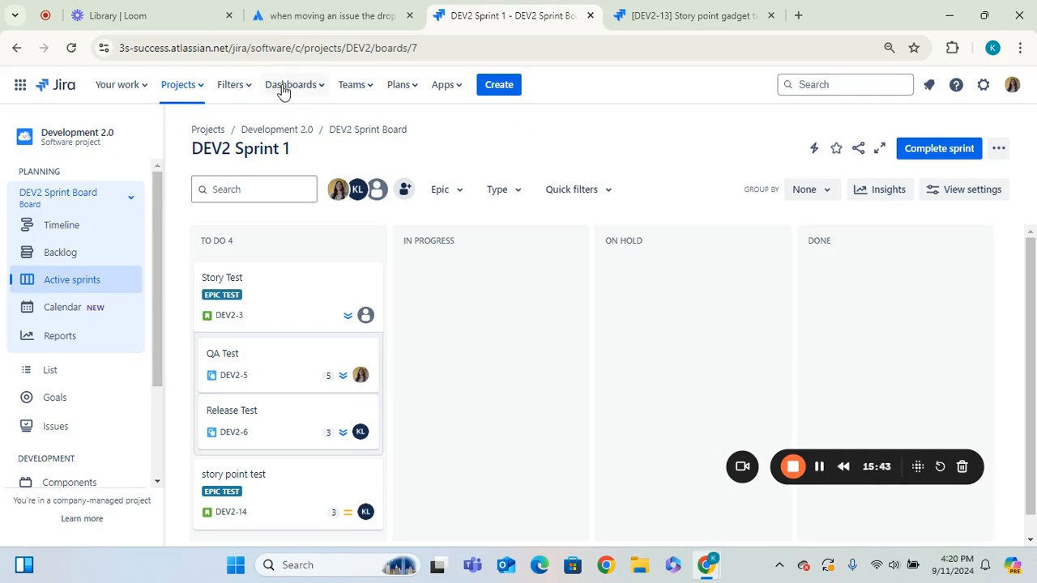
Step: Open the permissions page in the Development 2.0 project's settings
{"action": "scroll", "coordinate": [151, 234], "scroll_direction": "down", "scroll_amount": 2}
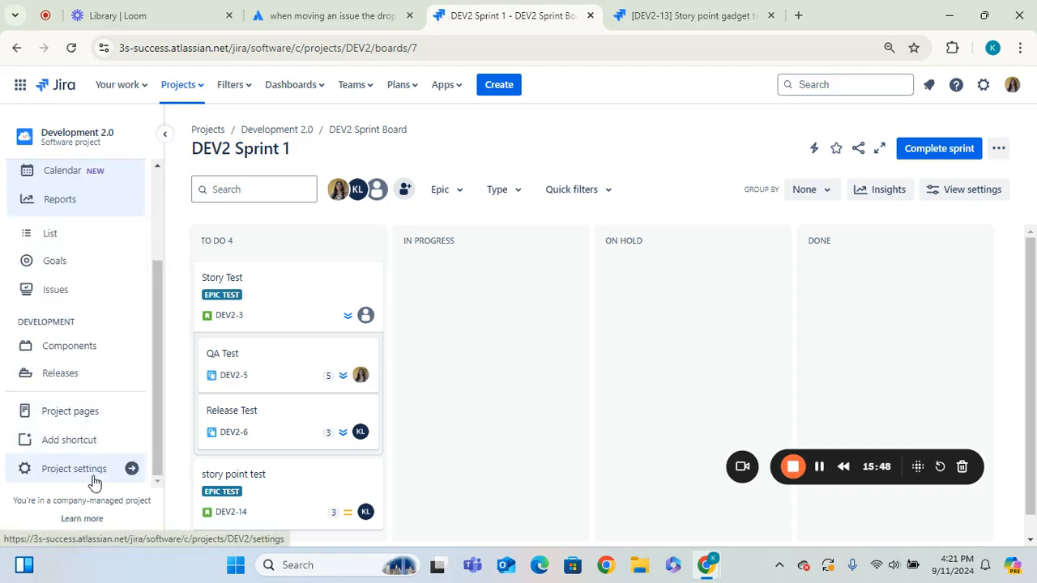
{"action": "left_click", "coordinate": [96, 482]}
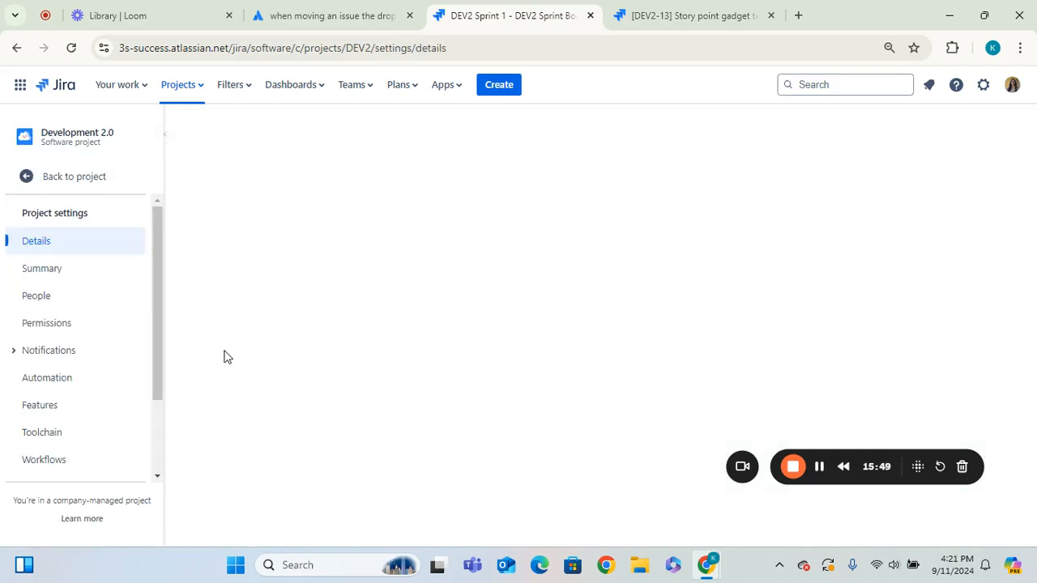
{"action": "scroll", "coordinate": [136, 380], "scroll_direction": "down", "scroll_amount": 1}
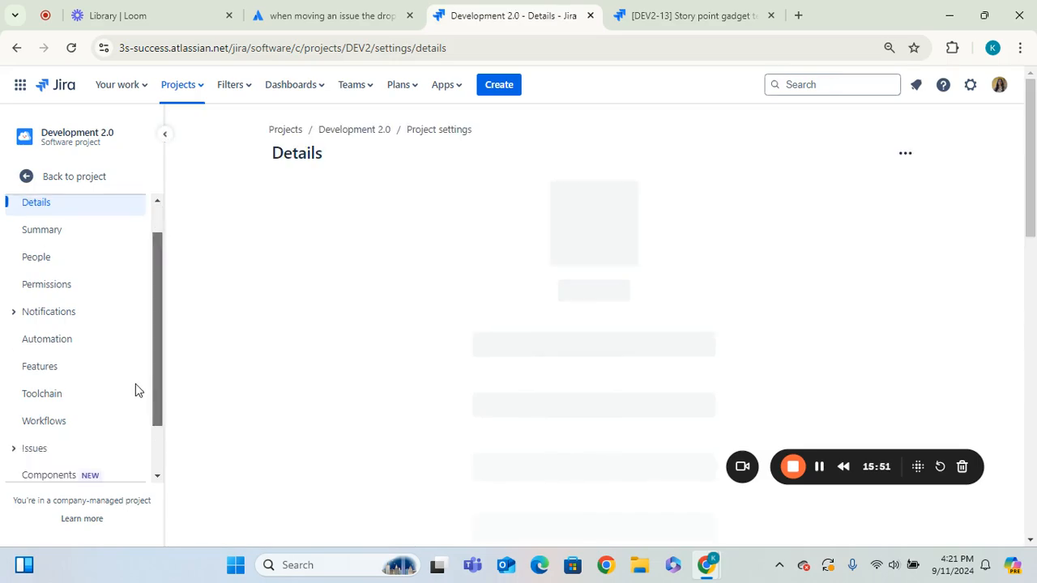
{"action": "scroll", "coordinate": [132, 434], "scroll_direction": "down", "scroll_amount": 2}
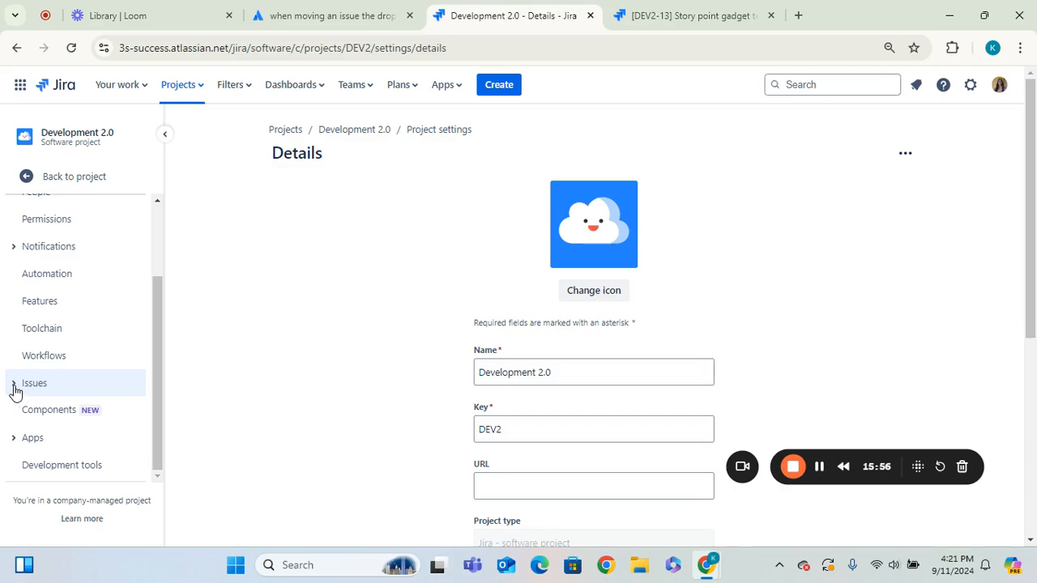
{"action": "left_click", "coordinate": [37, 222]}
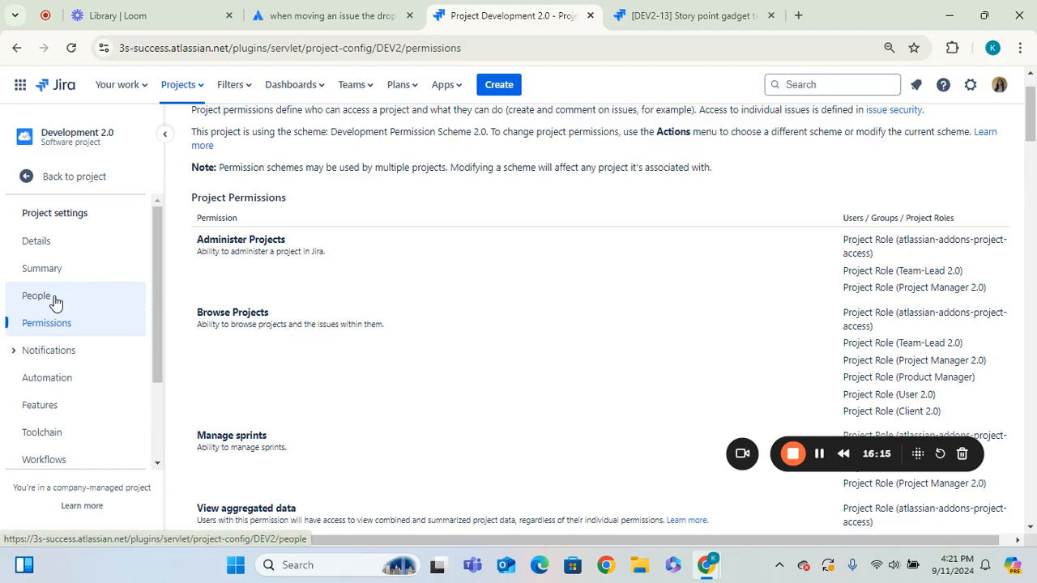
Step: Check which project roles hold the Create Issues and Move Issues permissions in Development Permission Scheme 2.0
{"action": "left_click", "coordinate": [54, 301]}
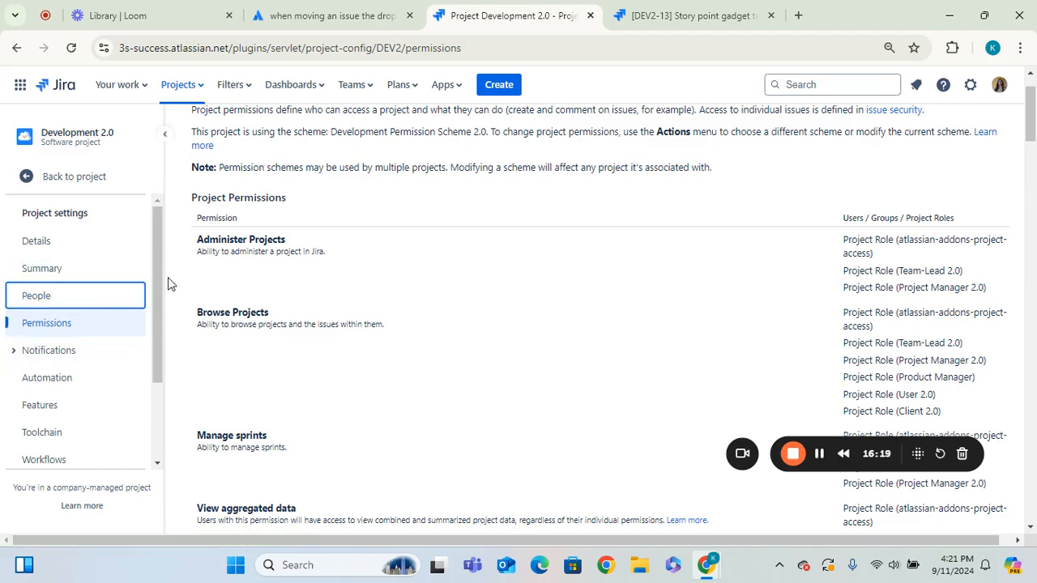
{"action": "scroll", "coordinate": [1031, 118], "scroll_direction": "up", "scroll_amount": 1}
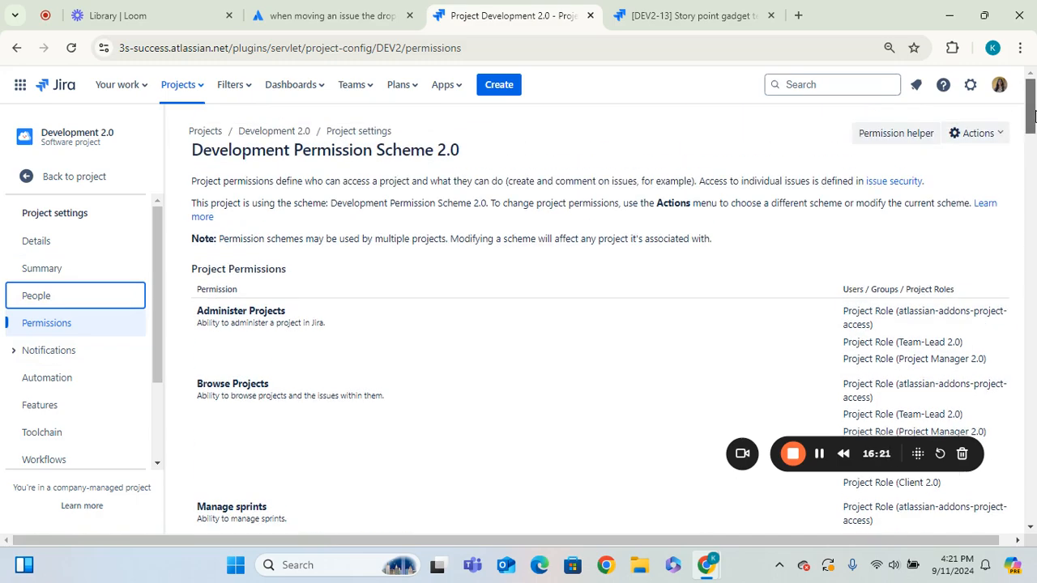
{"action": "left_click_drag", "start_coordinate": [1031, 117], "coordinate": [1033, 230]}
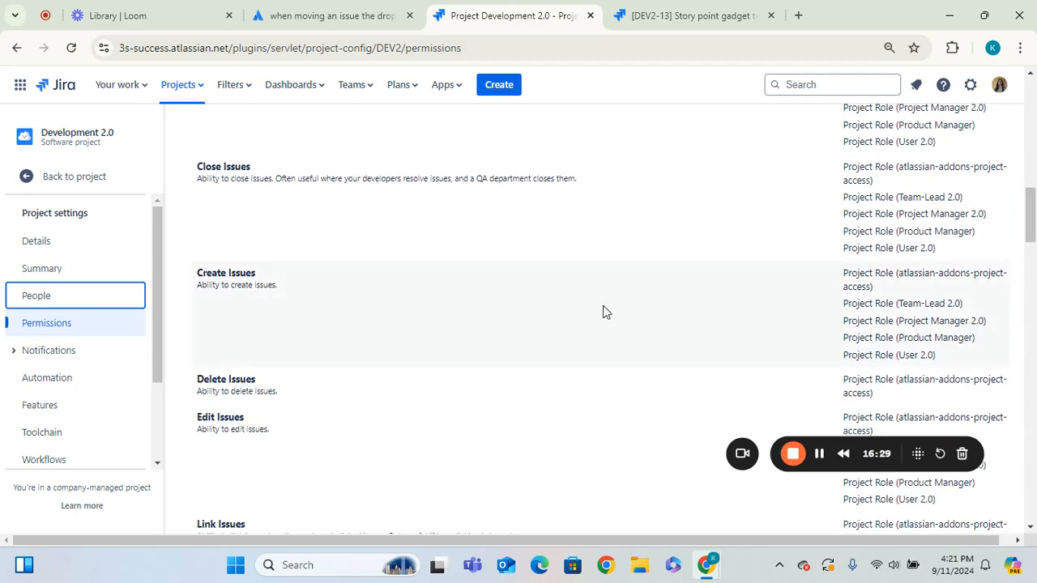
{"action": "left_click_drag", "start_coordinate": [1033, 230], "coordinate": [1034, 282]}
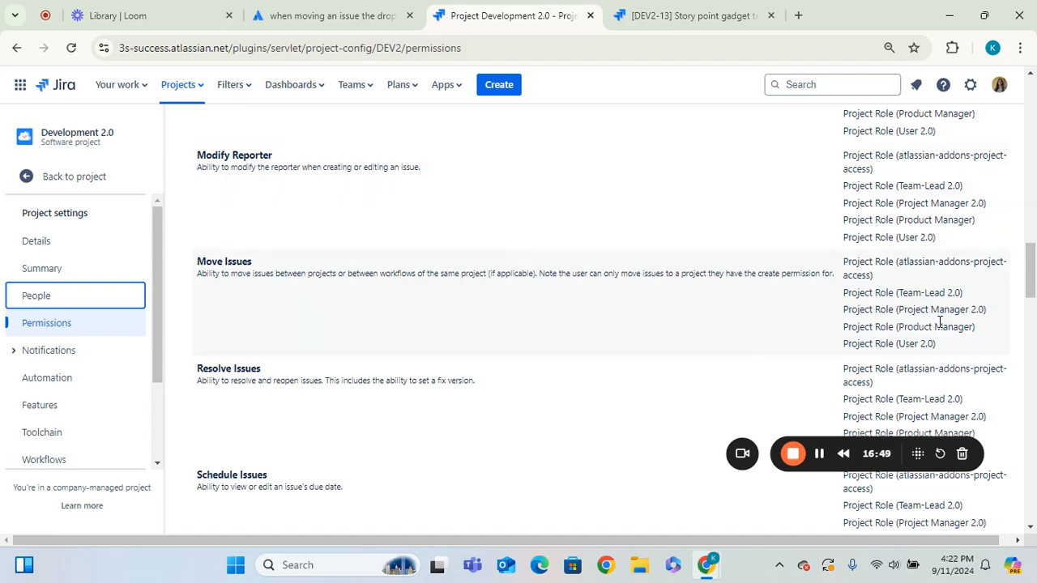
{"action": "left_click_drag", "start_coordinate": [1031, 269], "coordinate": [1035, 26]}
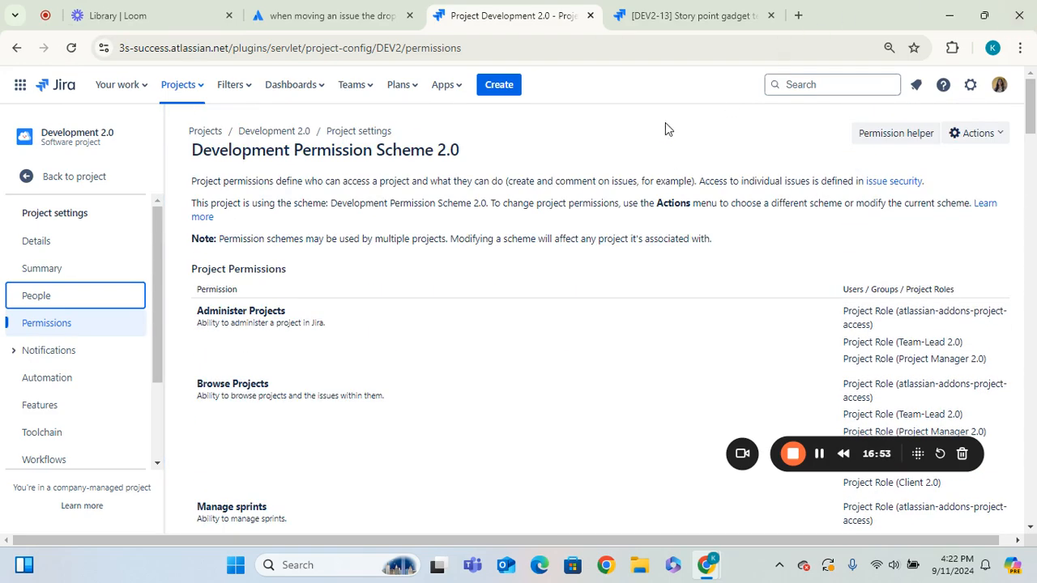